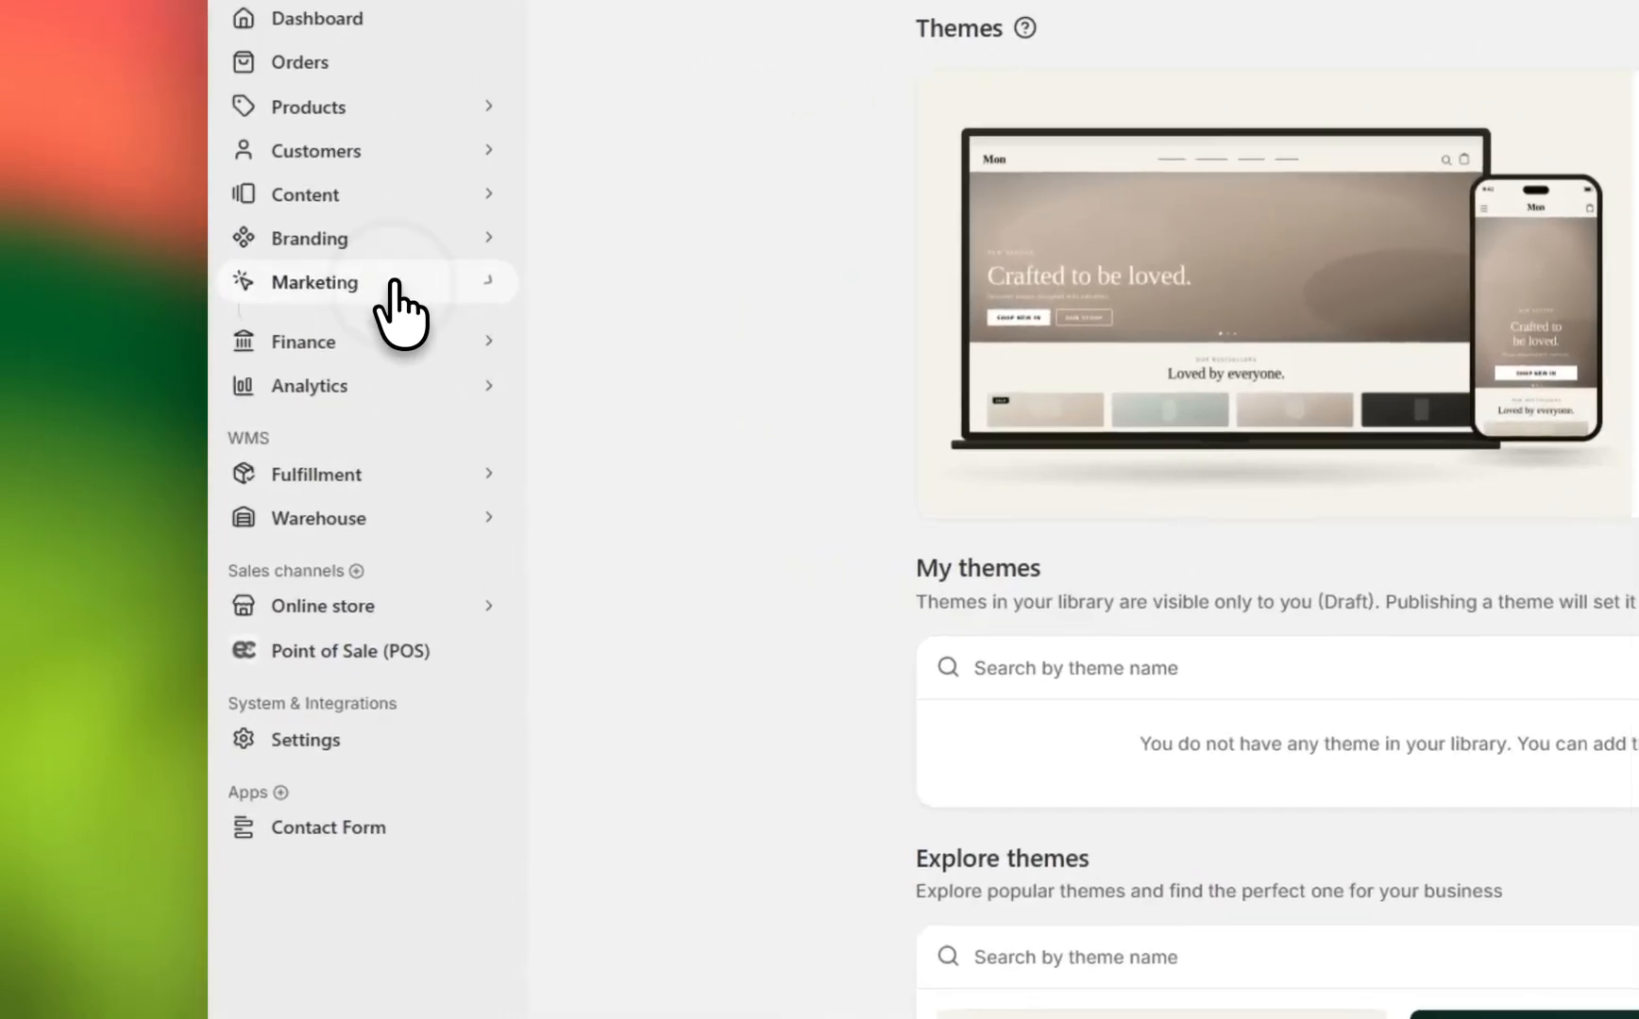
Open the live MON theme for editing in the theme editor
click(203, 349)
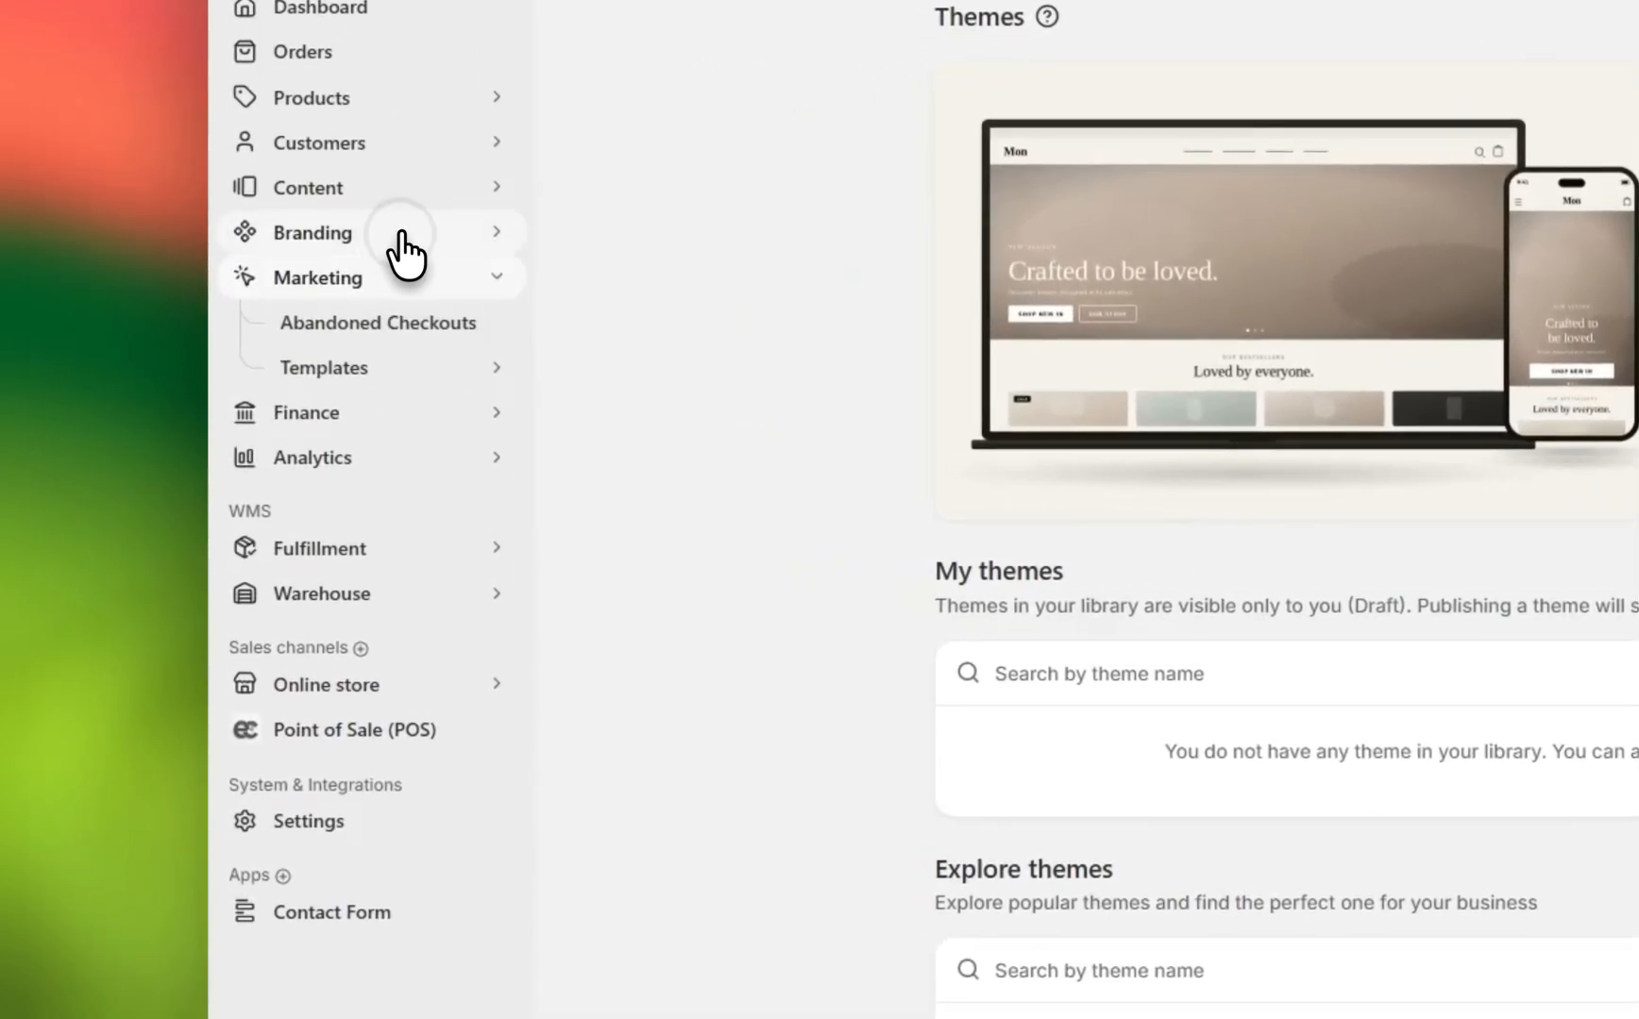
click(400, 234)
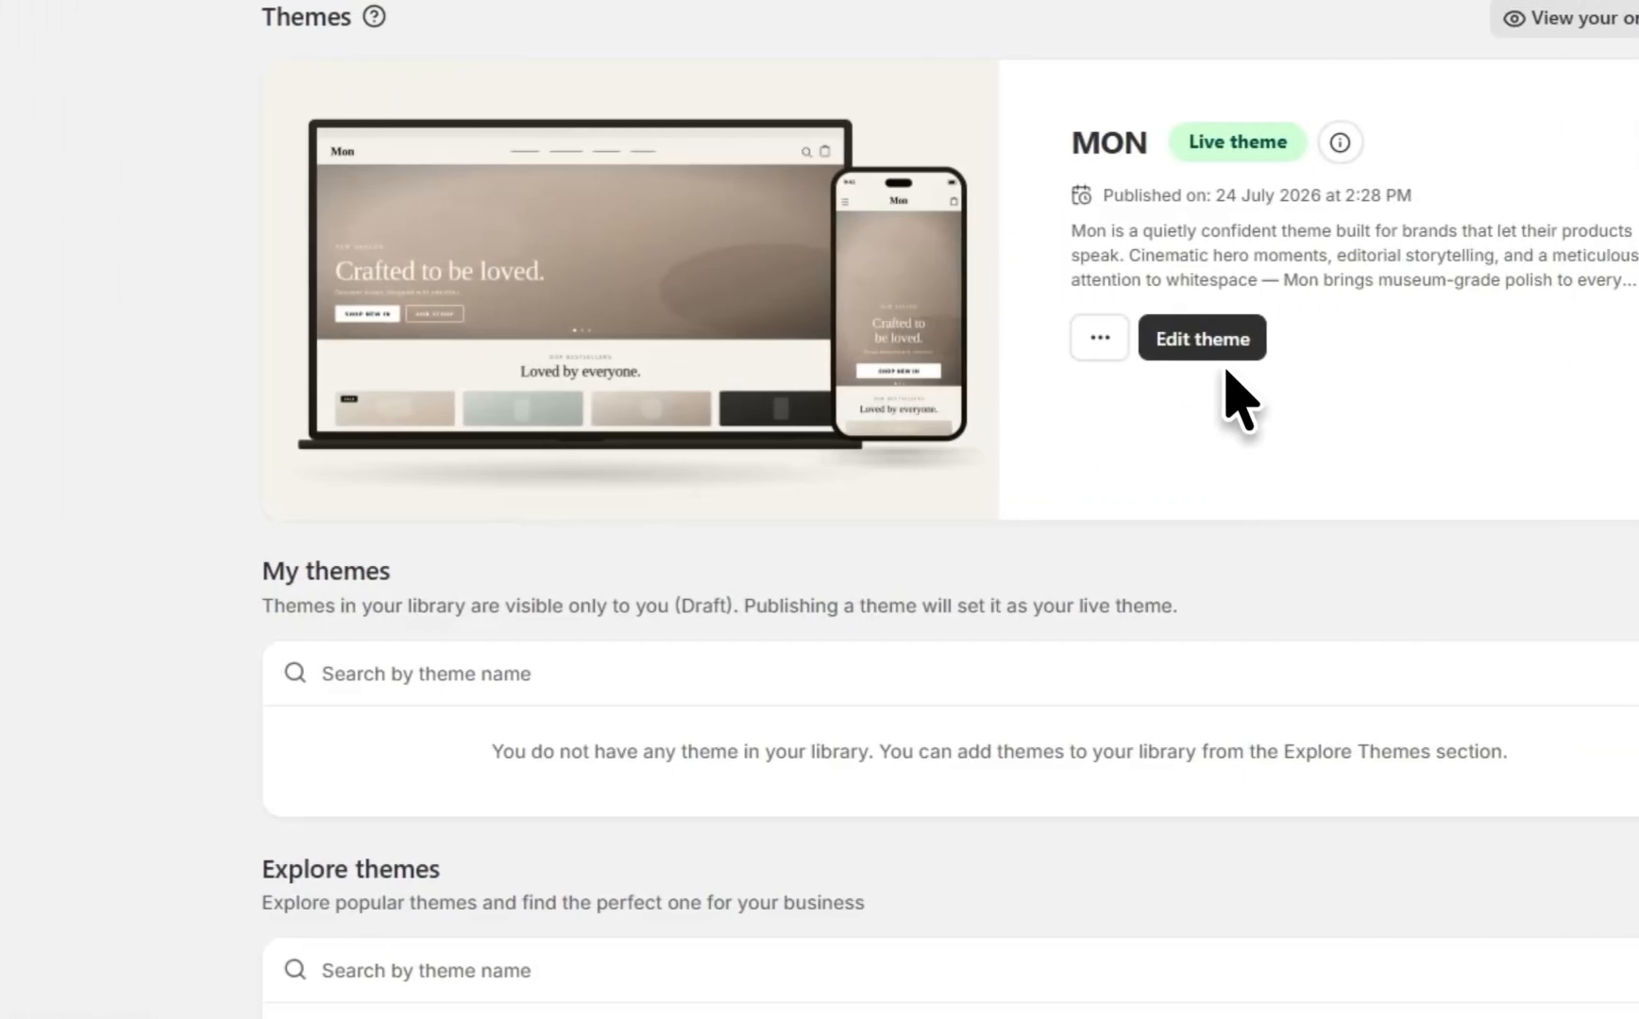
click(1132, 342)
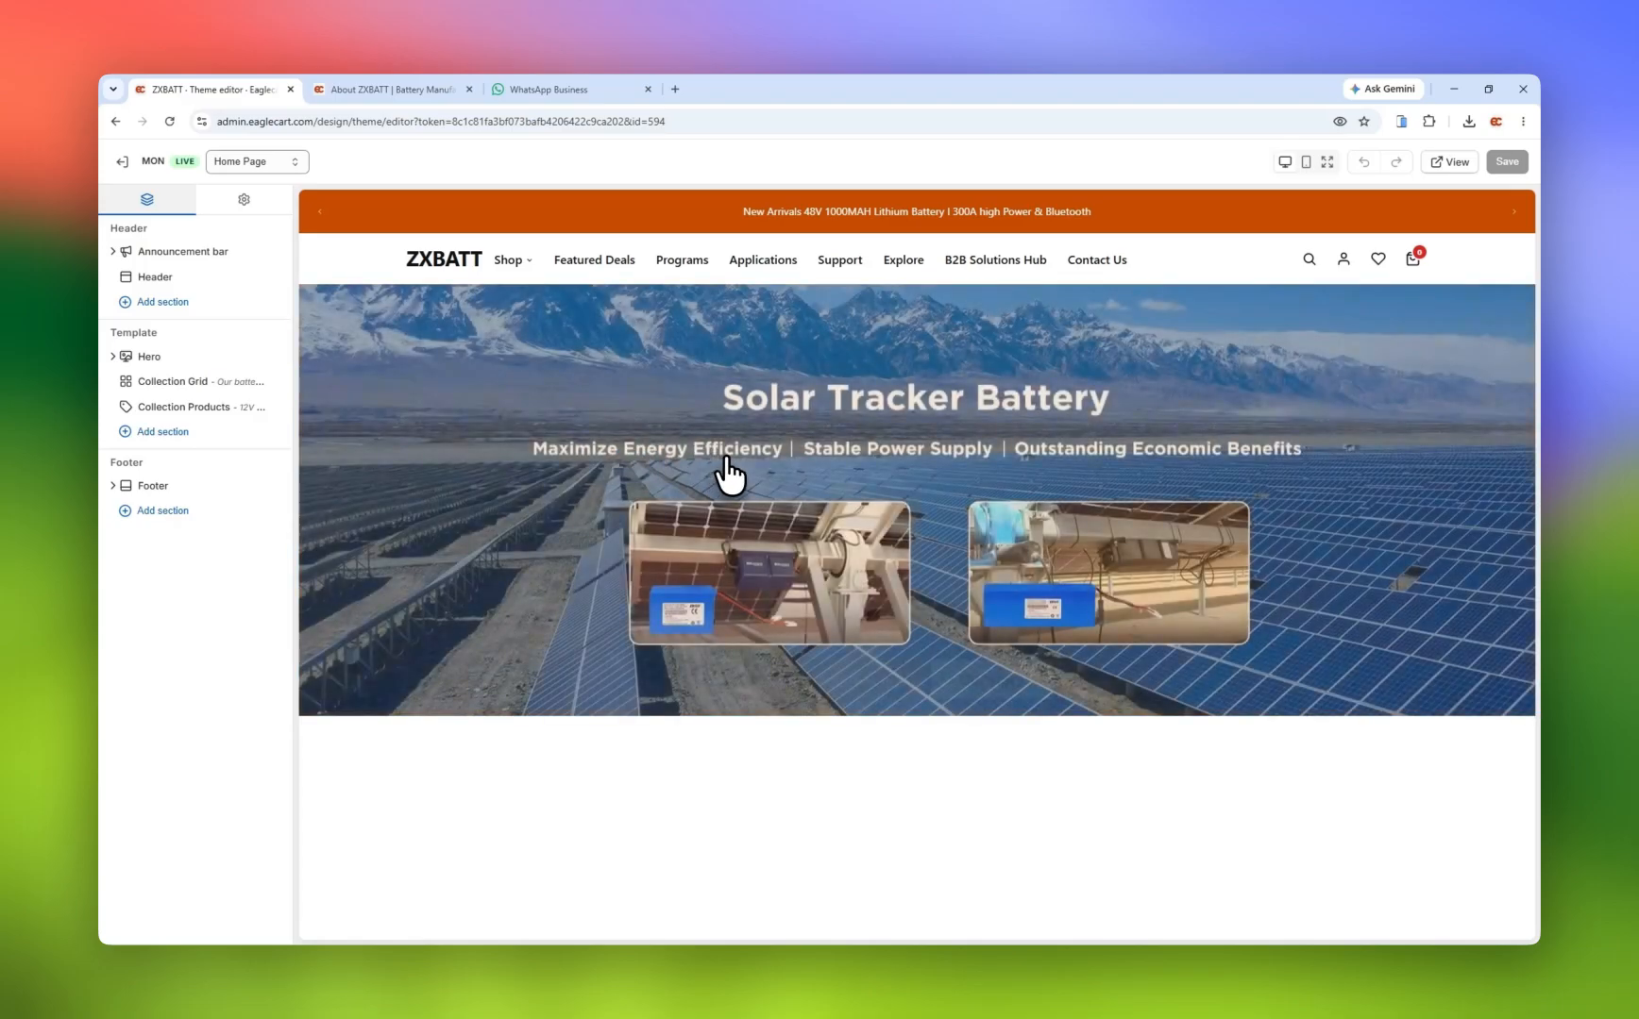
Upload 1.png from the Logos folder to the media library and set it as the header's main logo
click(372, 256)
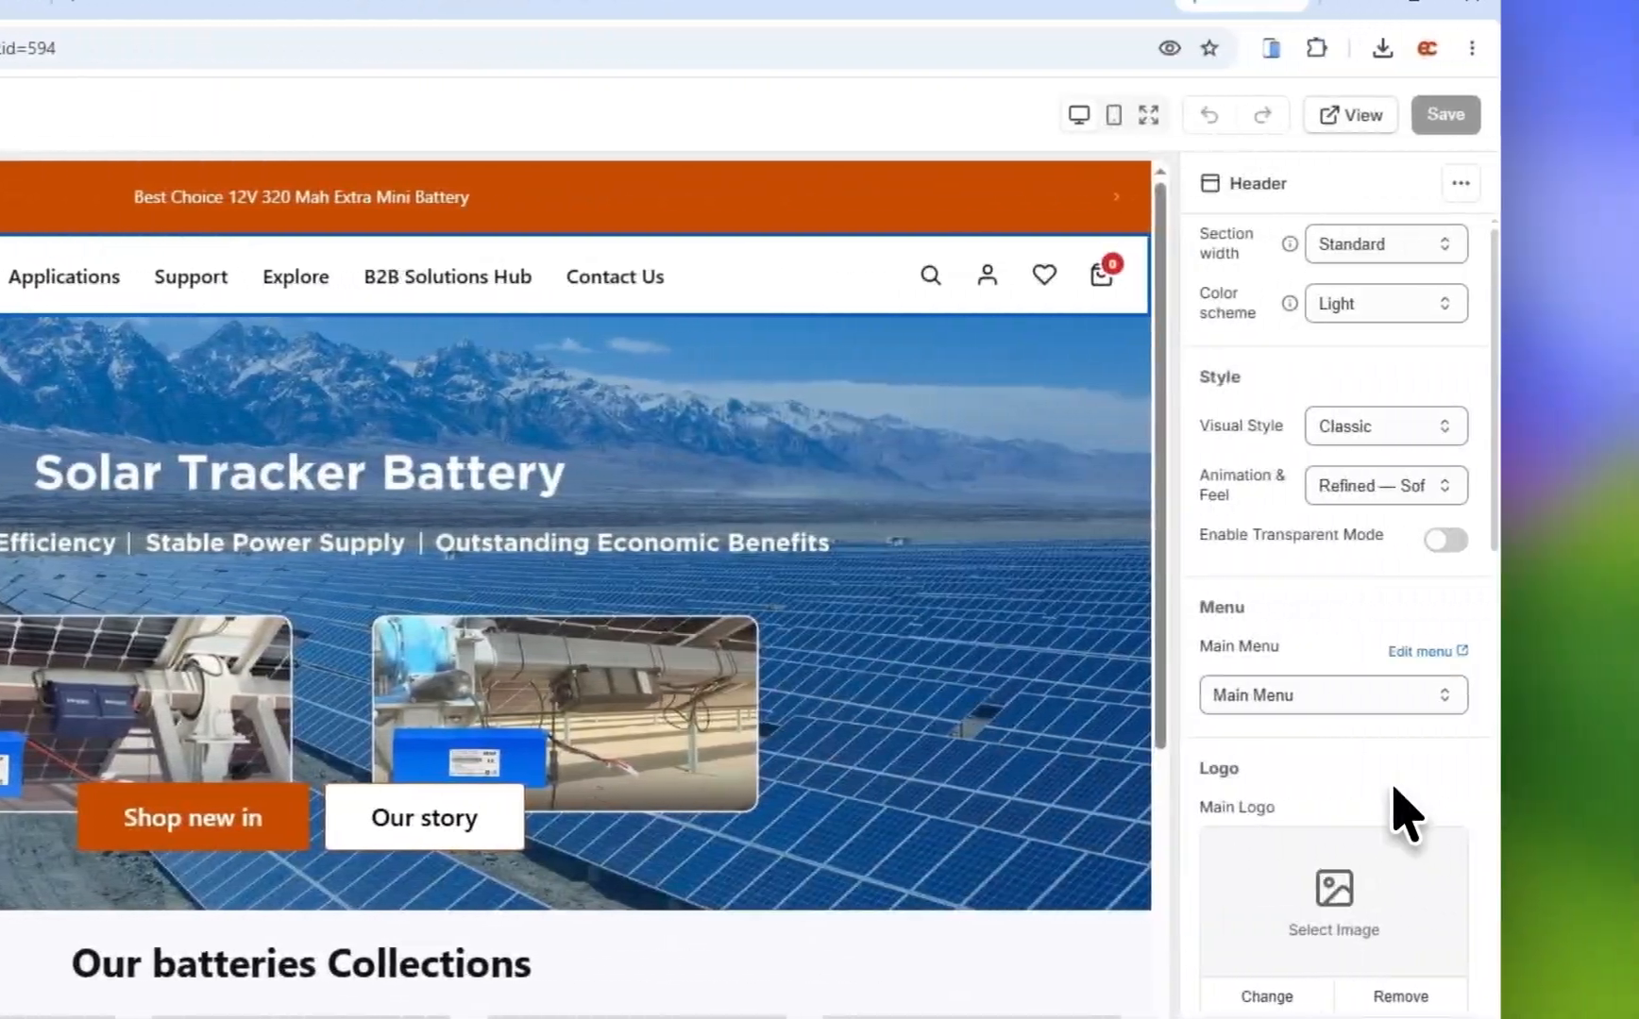
scroll(1369, 821, down, 3)
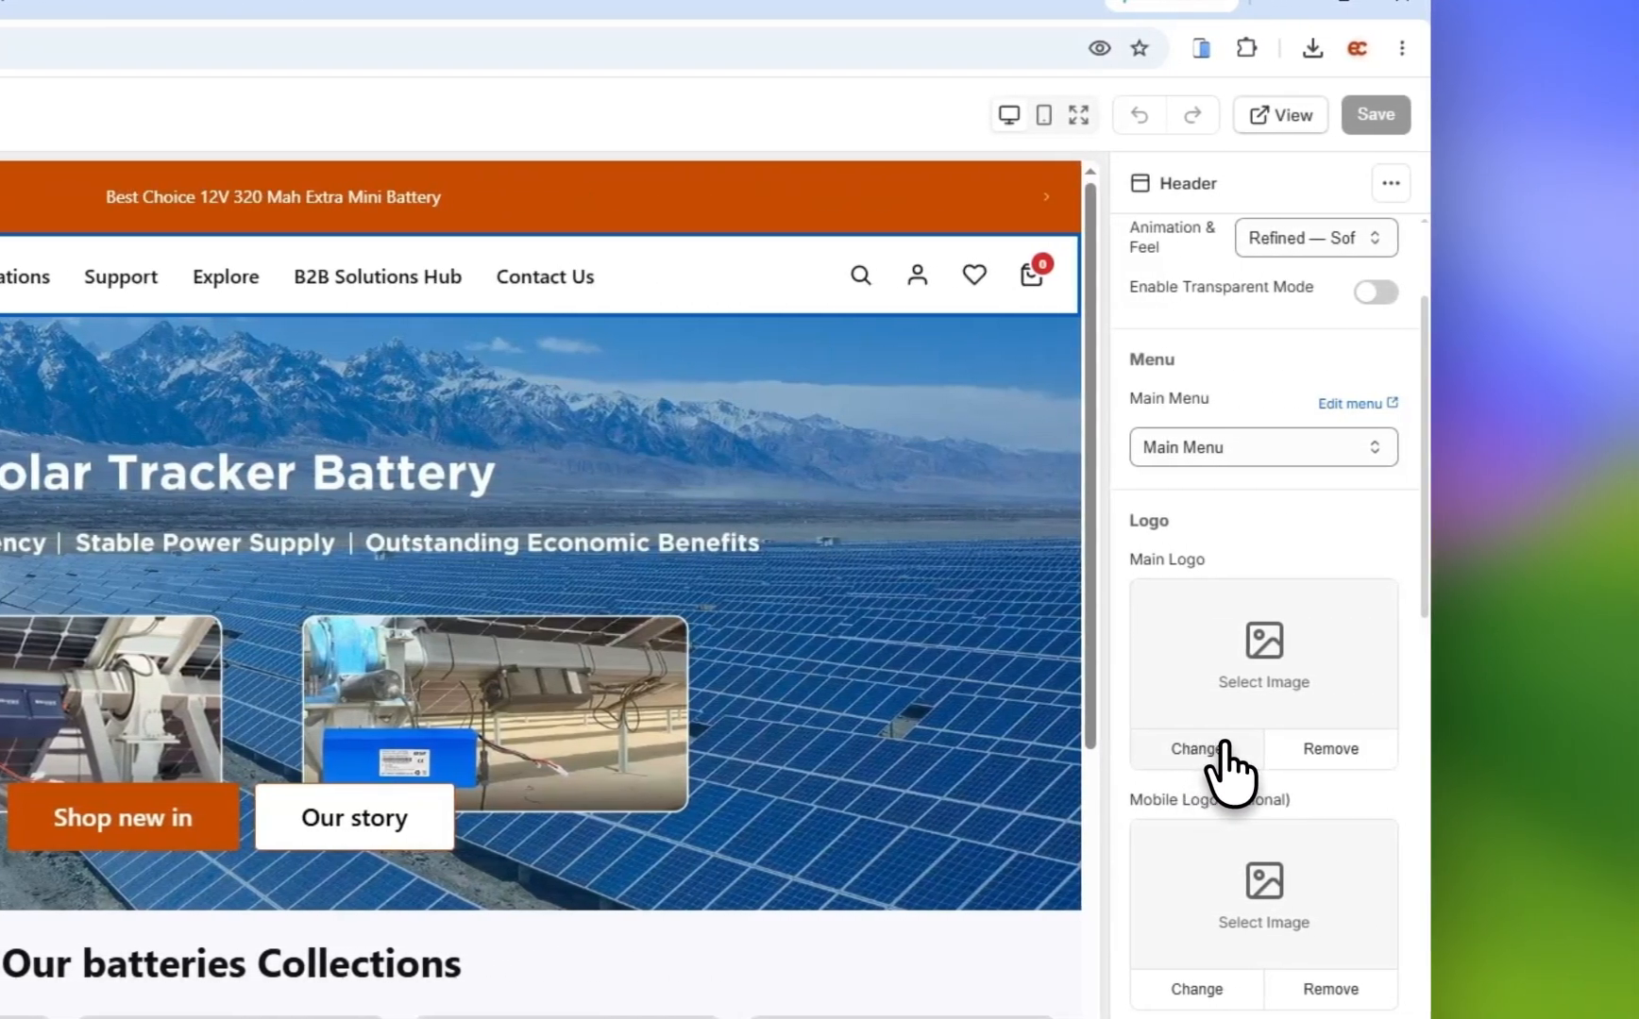
click(1223, 748)
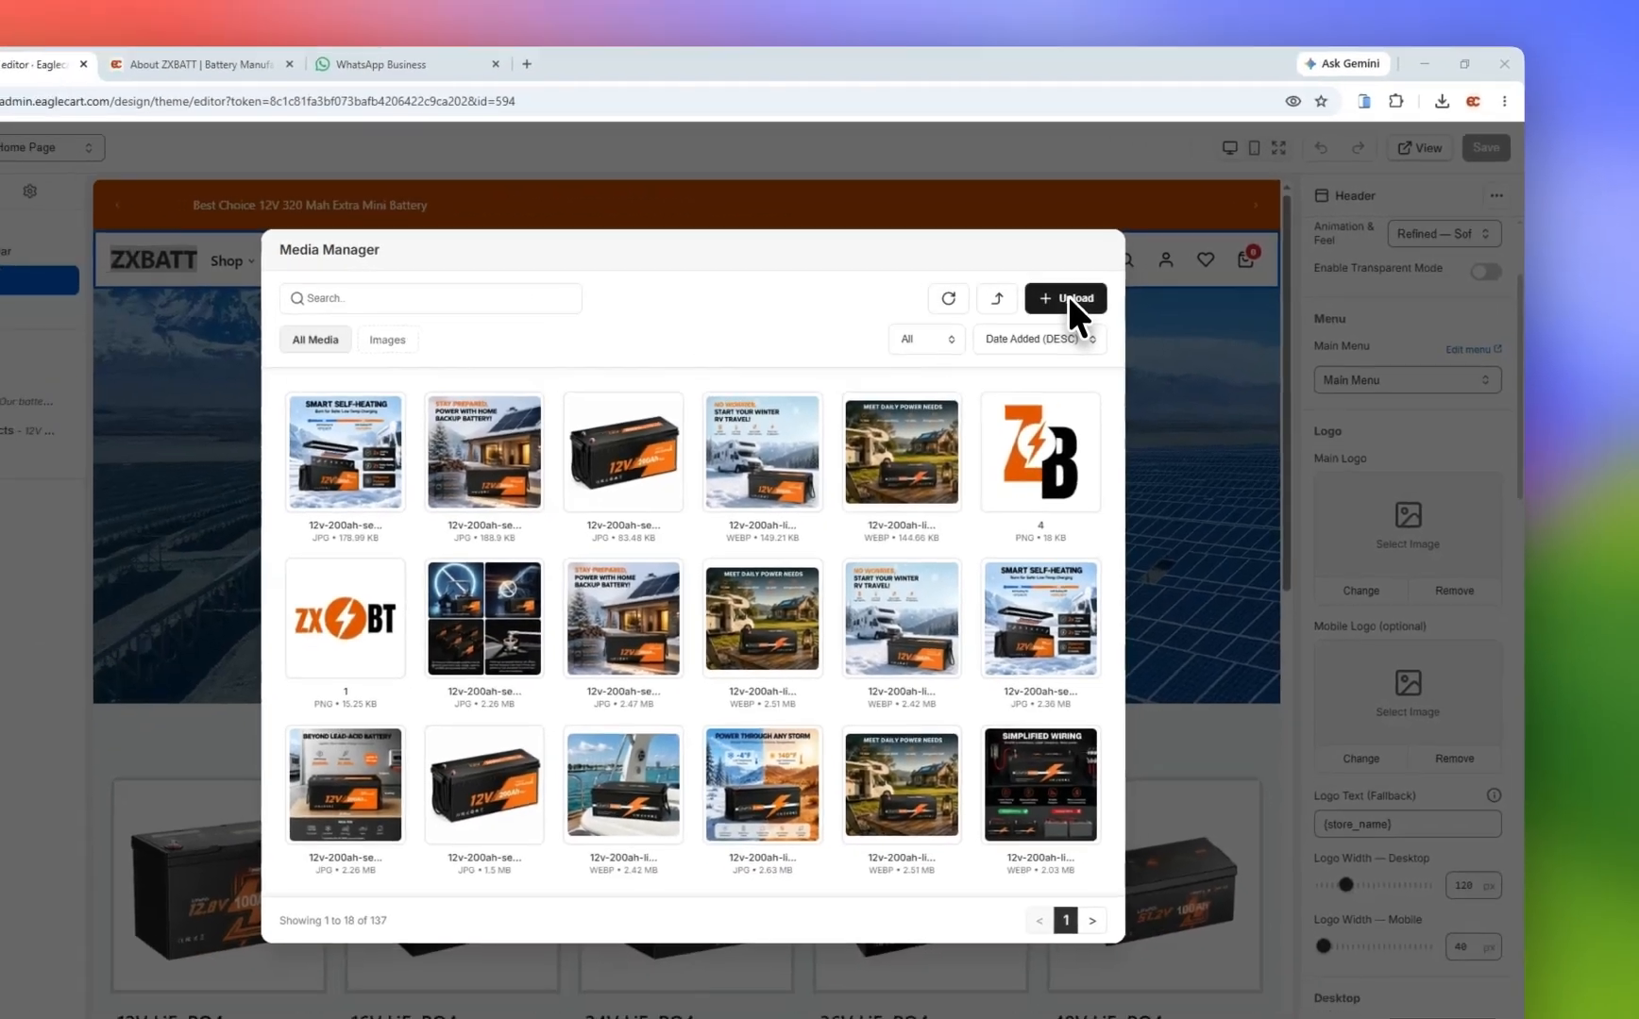
click(1068, 297)
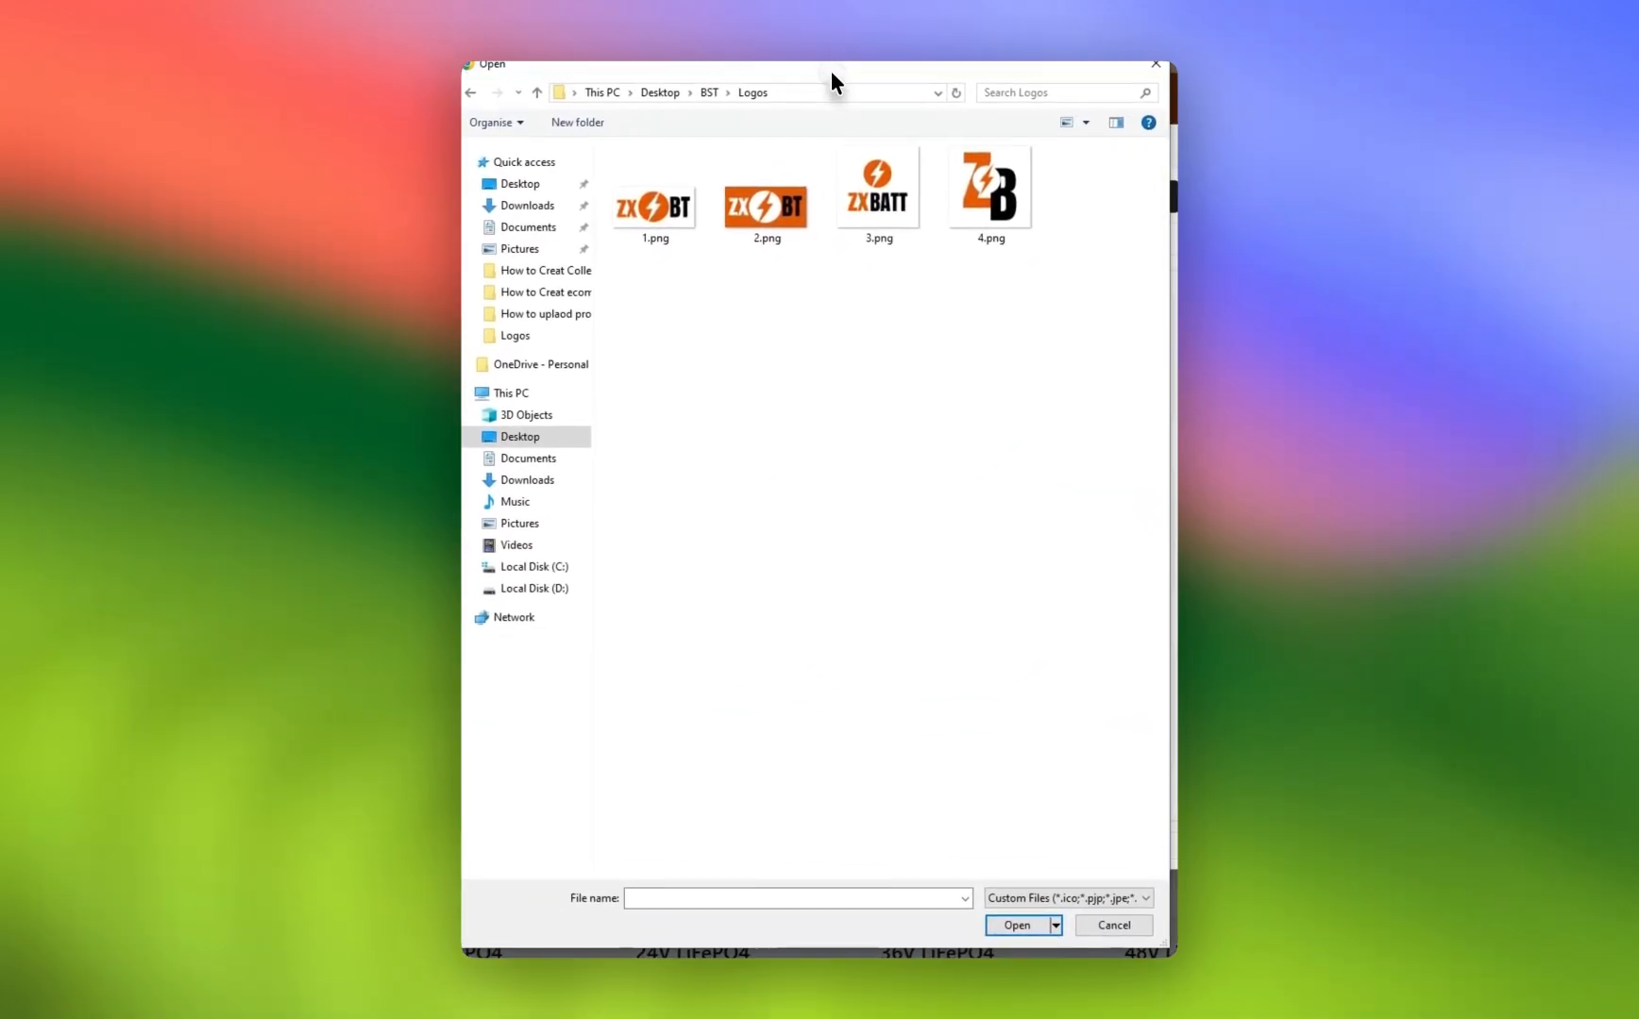
click(1147, 432)
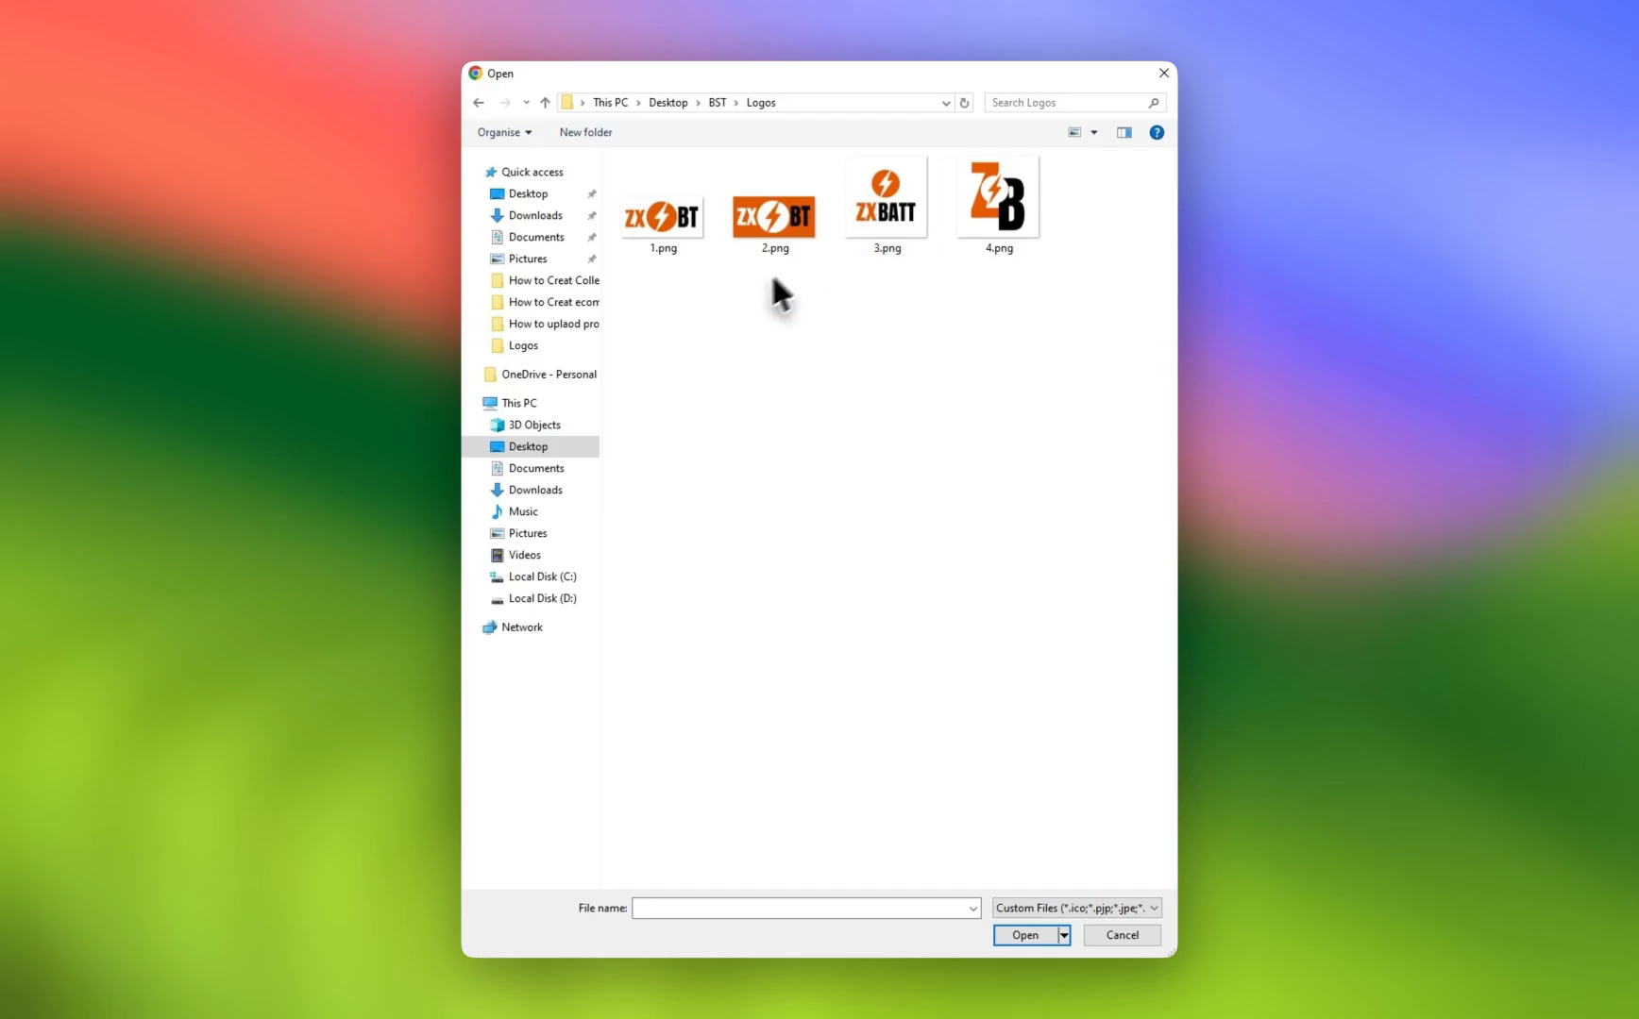
click(668, 228)
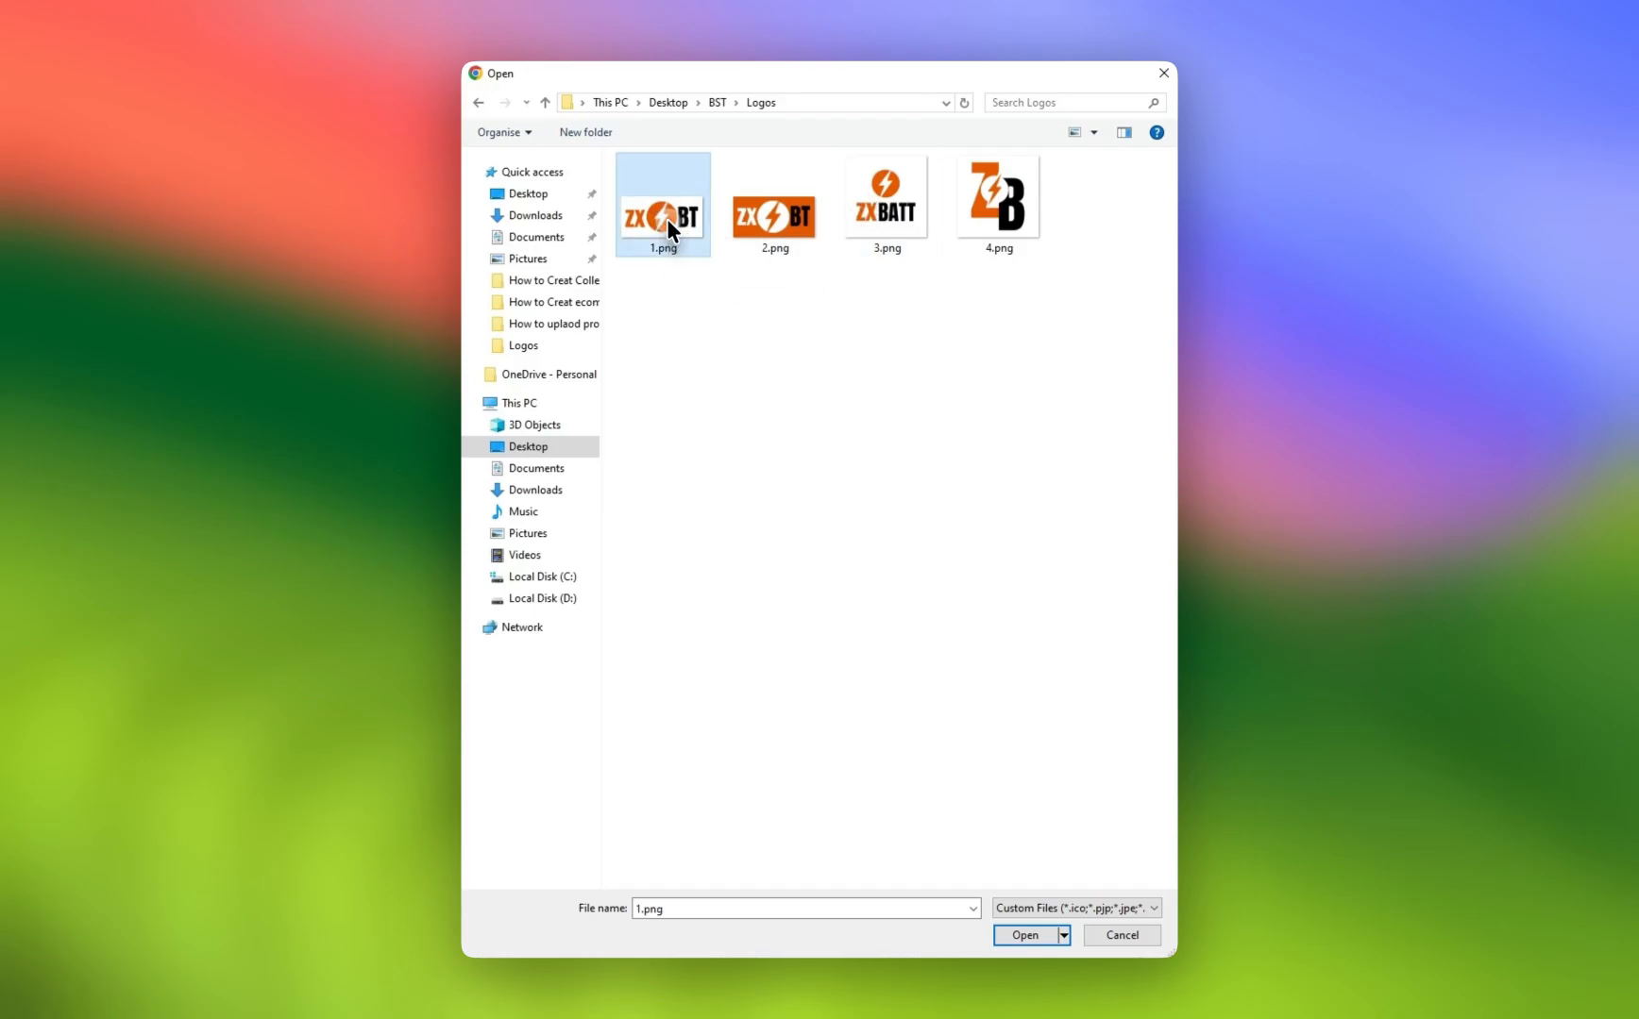
click(1016, 933)
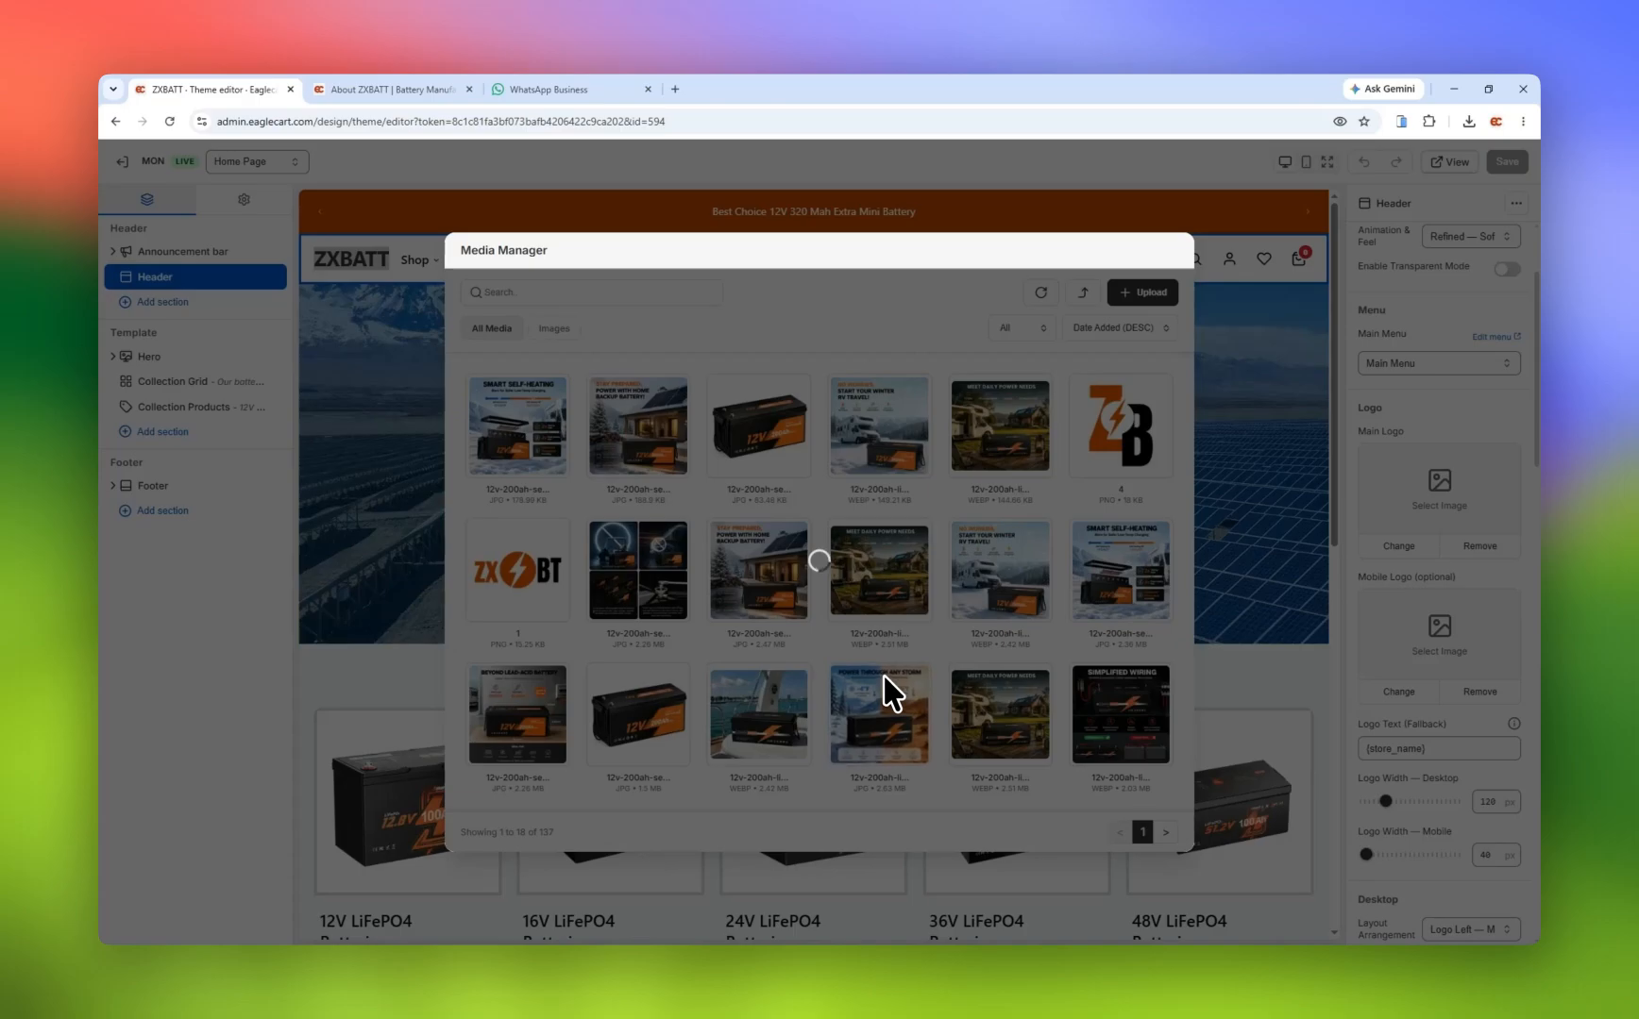
click(524, 443)
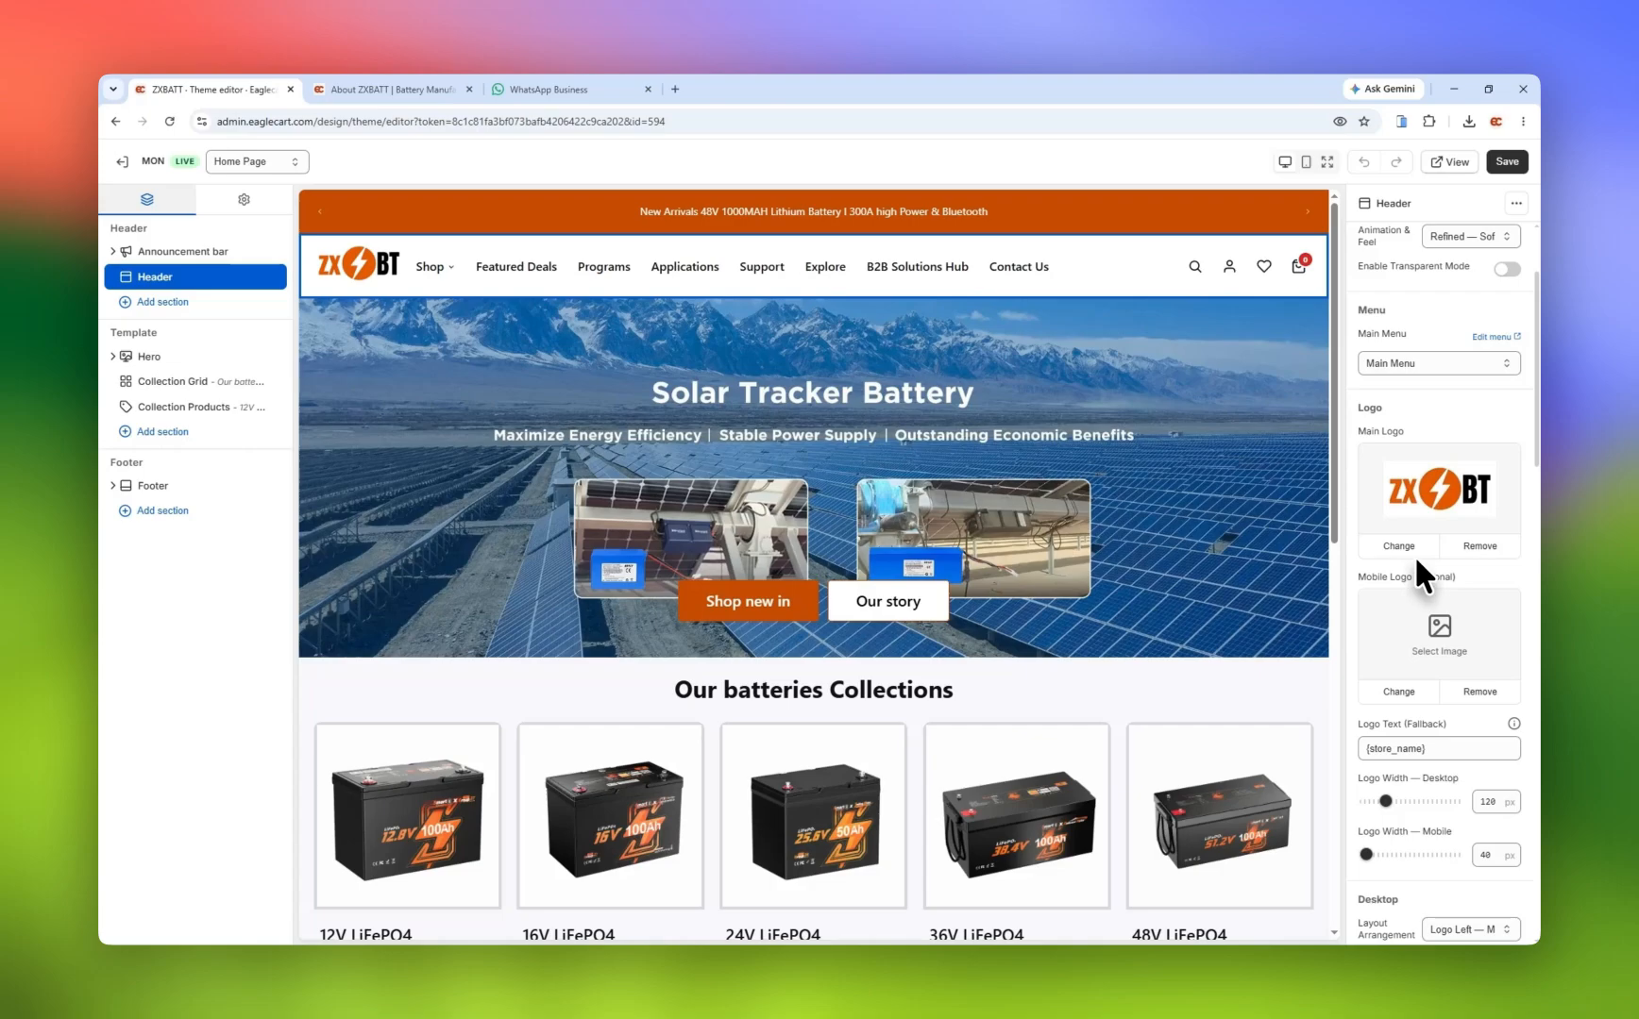
Set the header's desktop logo width to 175 px and save the theme
scroll(1416, 557, down, 2)
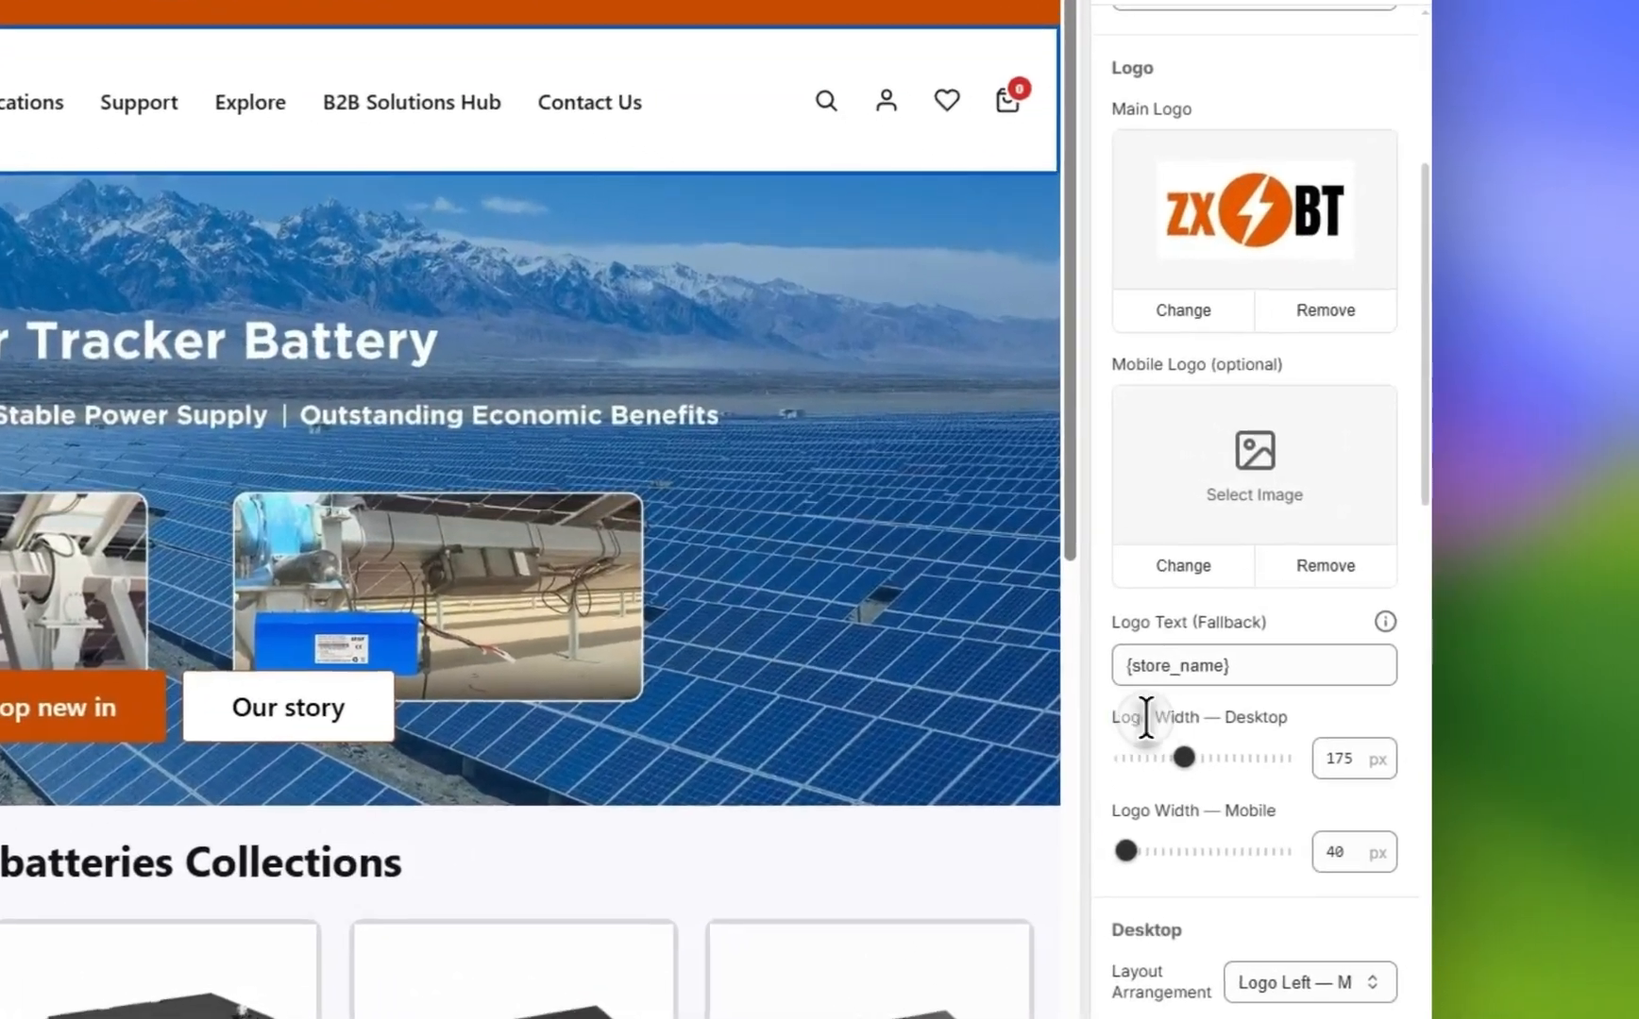
drag(1113, 717, 1216, 723)
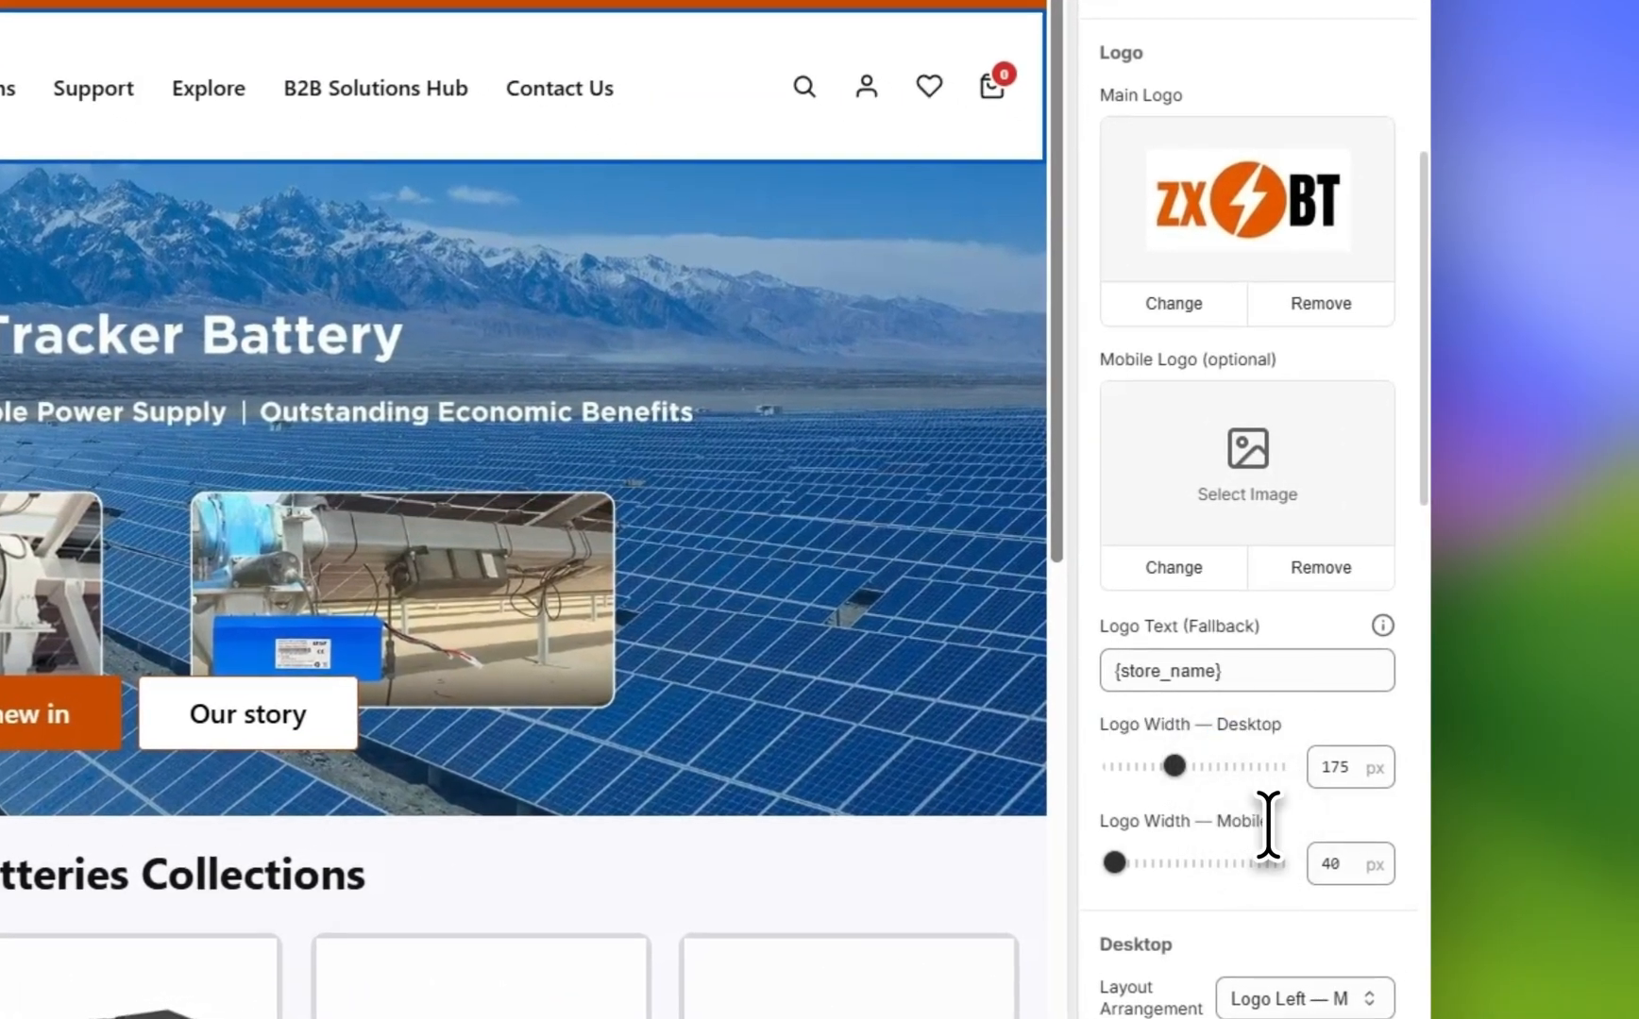
drag(1269, 820, 1239, 821)
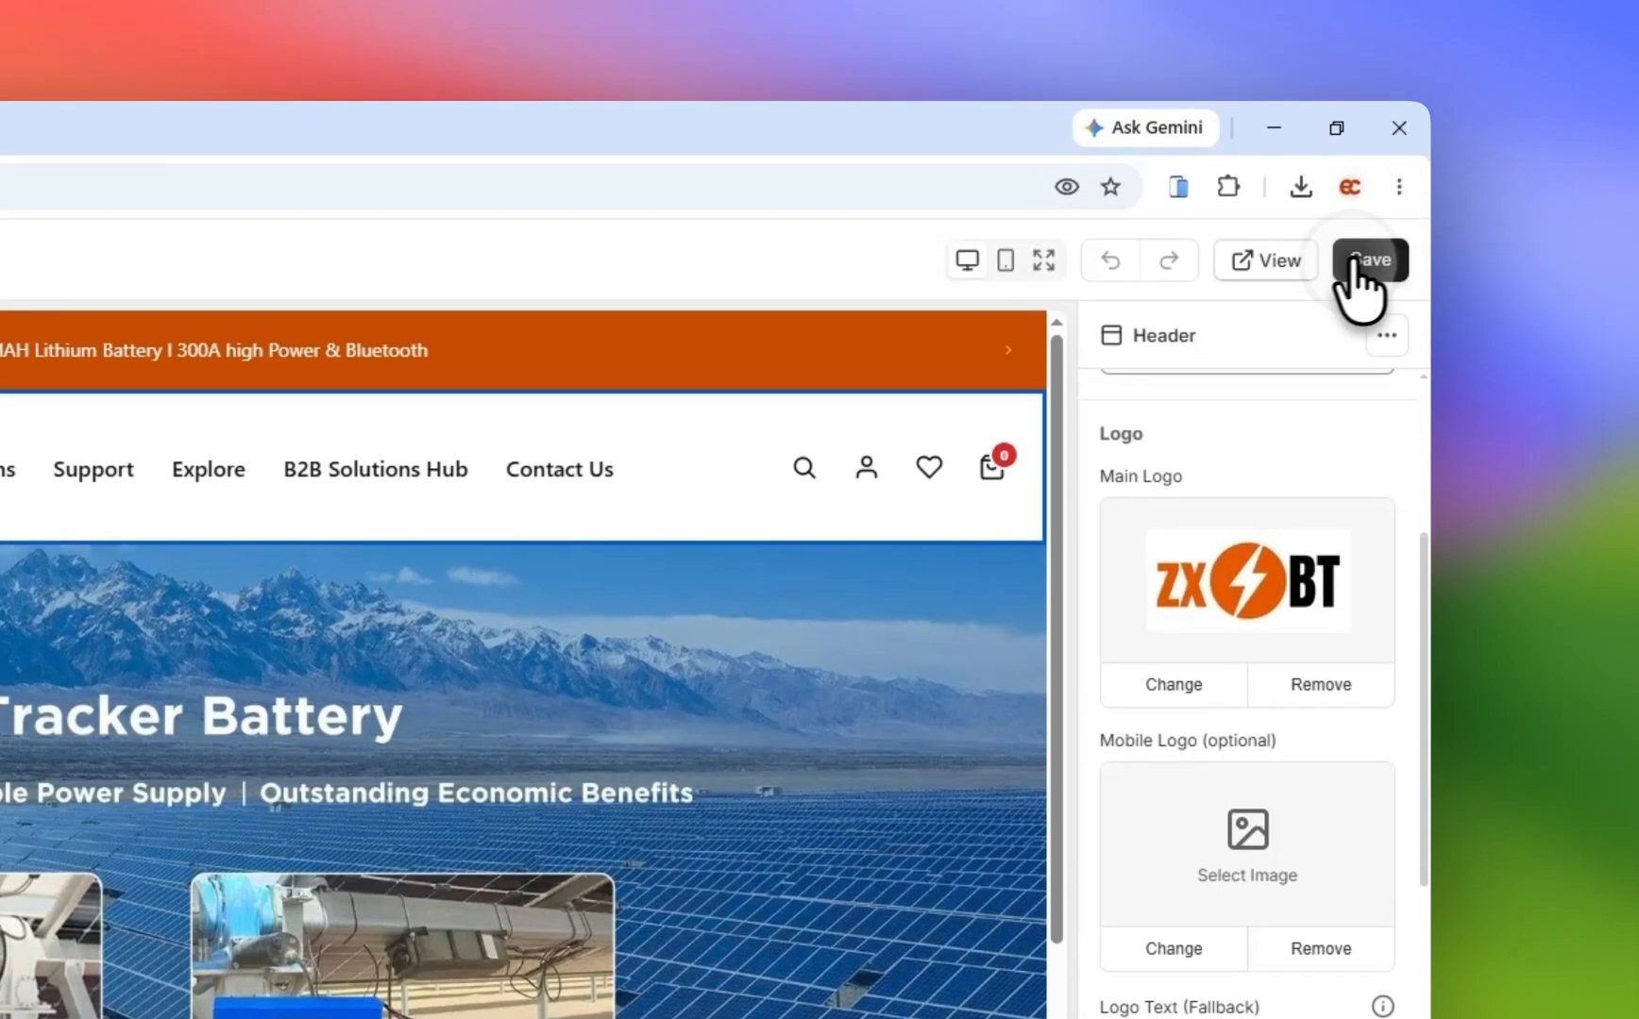
click(1360, 269)
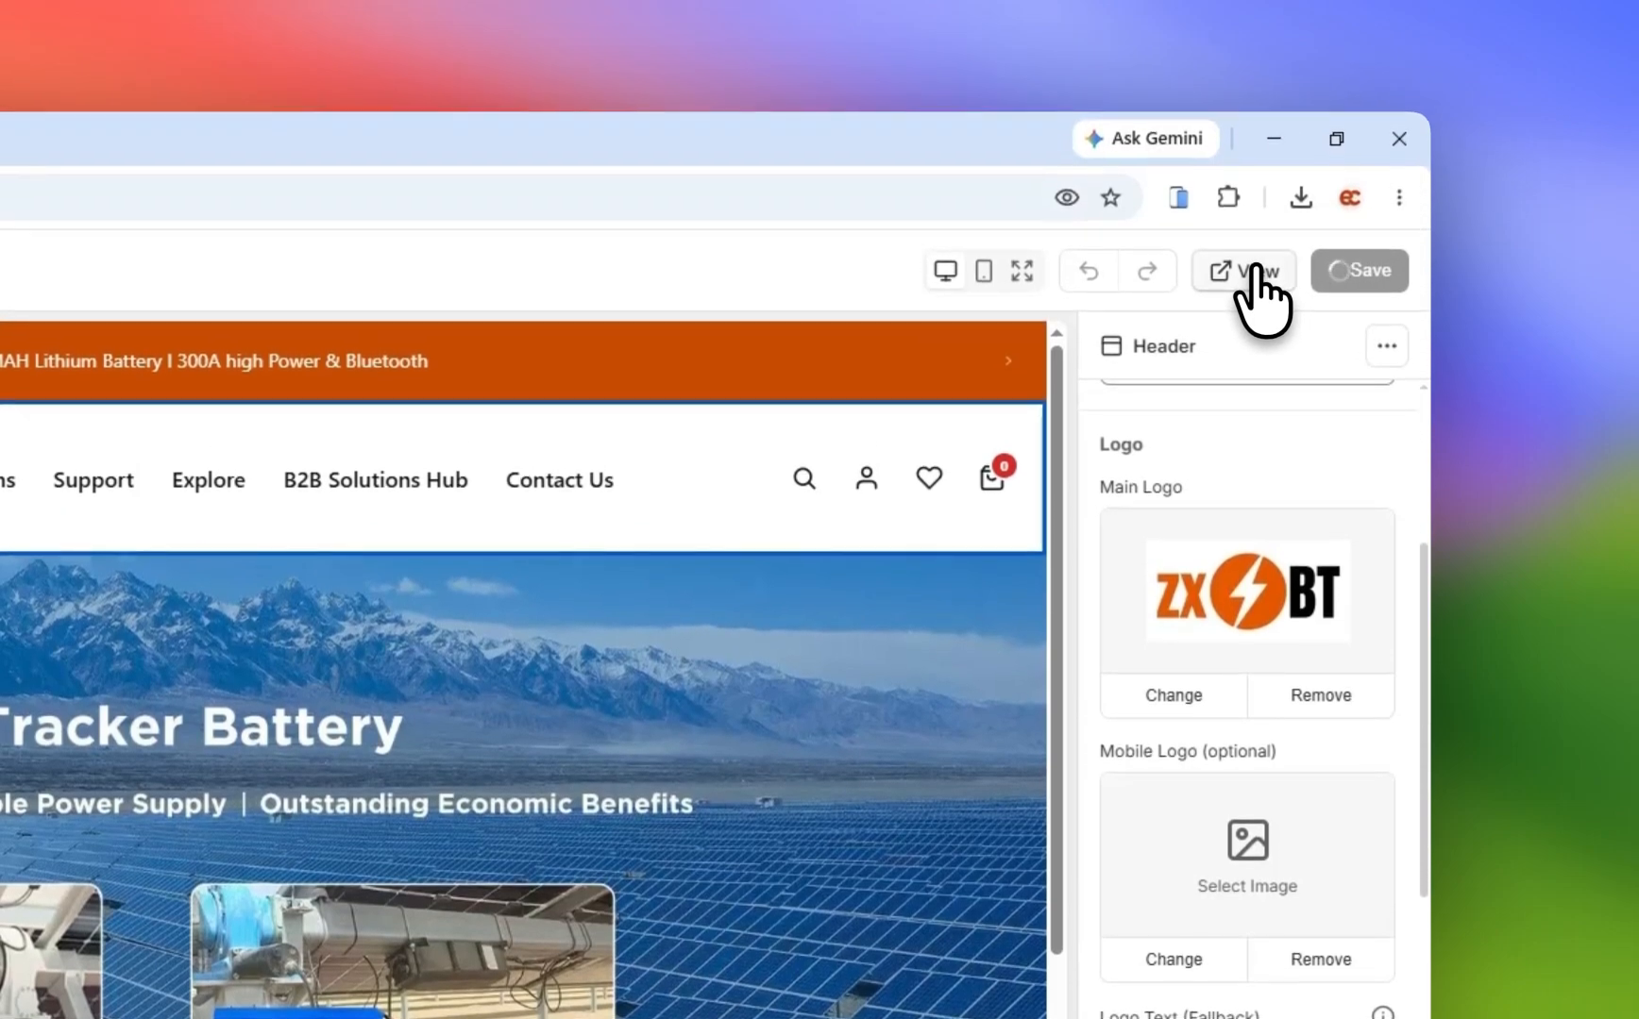
Check the header logo on the live storefront and reduce the desktop logo width to 125 px in the theme editor
click(1253, 272)
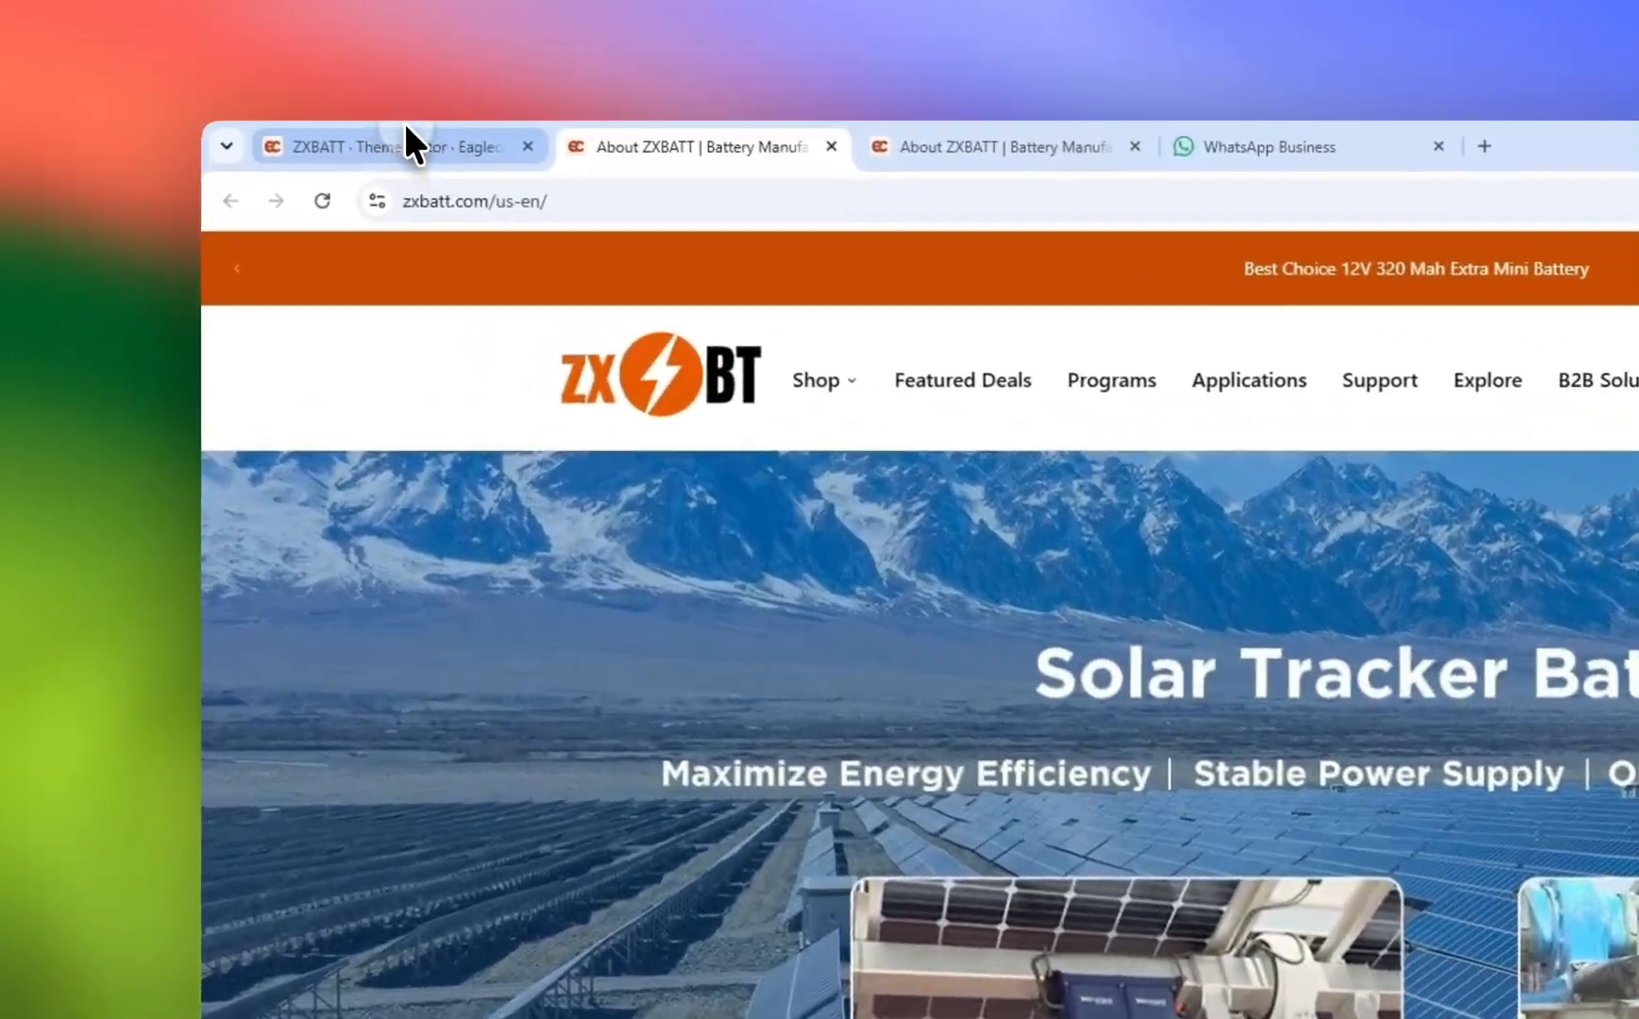
click(219, 89)
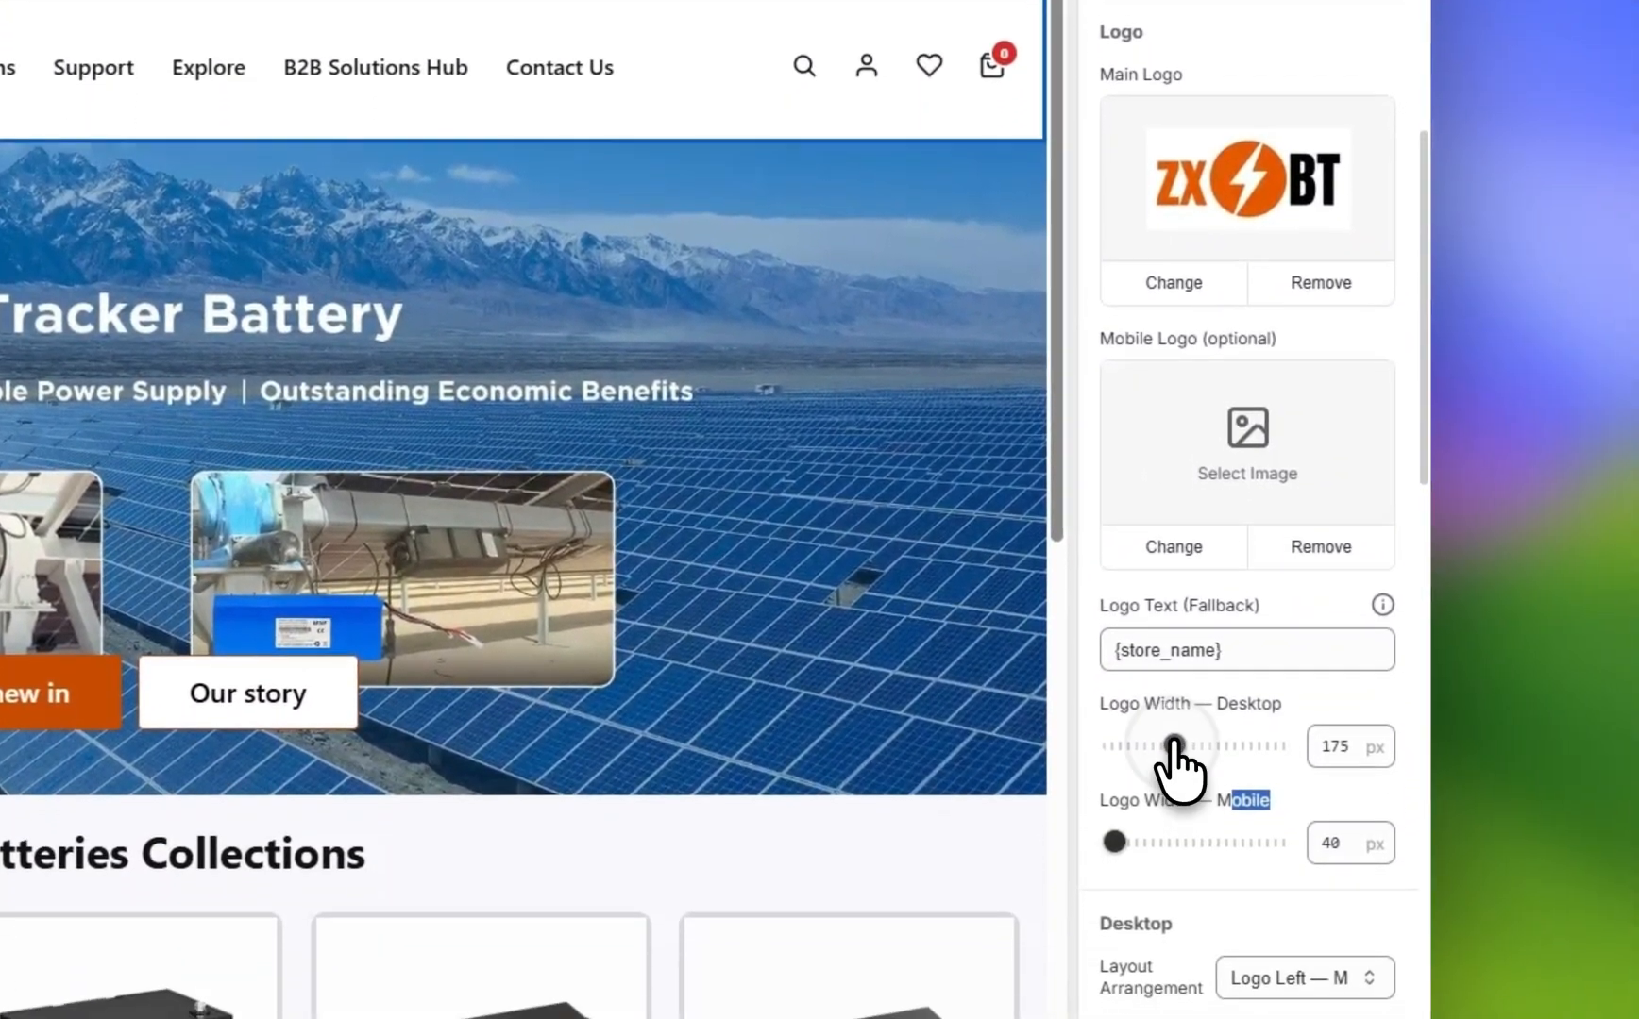
drag(1234, 973, 1225, 975)
drag(1163, 742, 1153, 742)
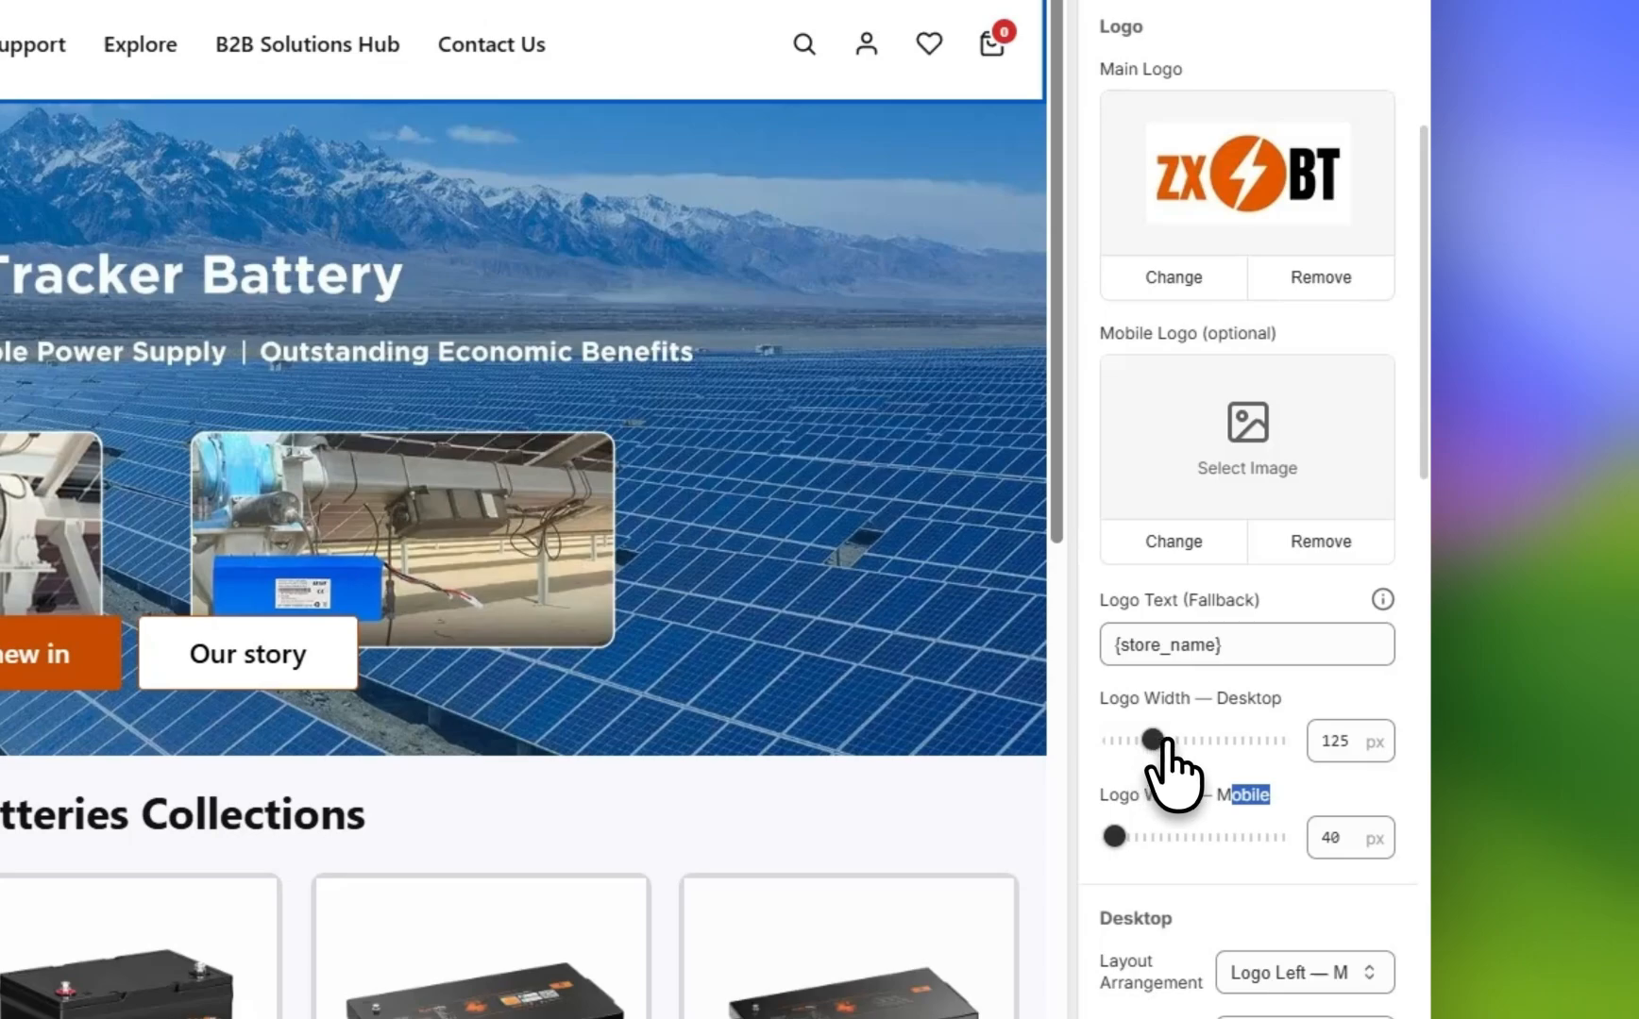
Set the ZB logo (image 4) as the header's mobile logo, check it in the mobile preview and save the theme
scroll(1166, 750, down, 2)
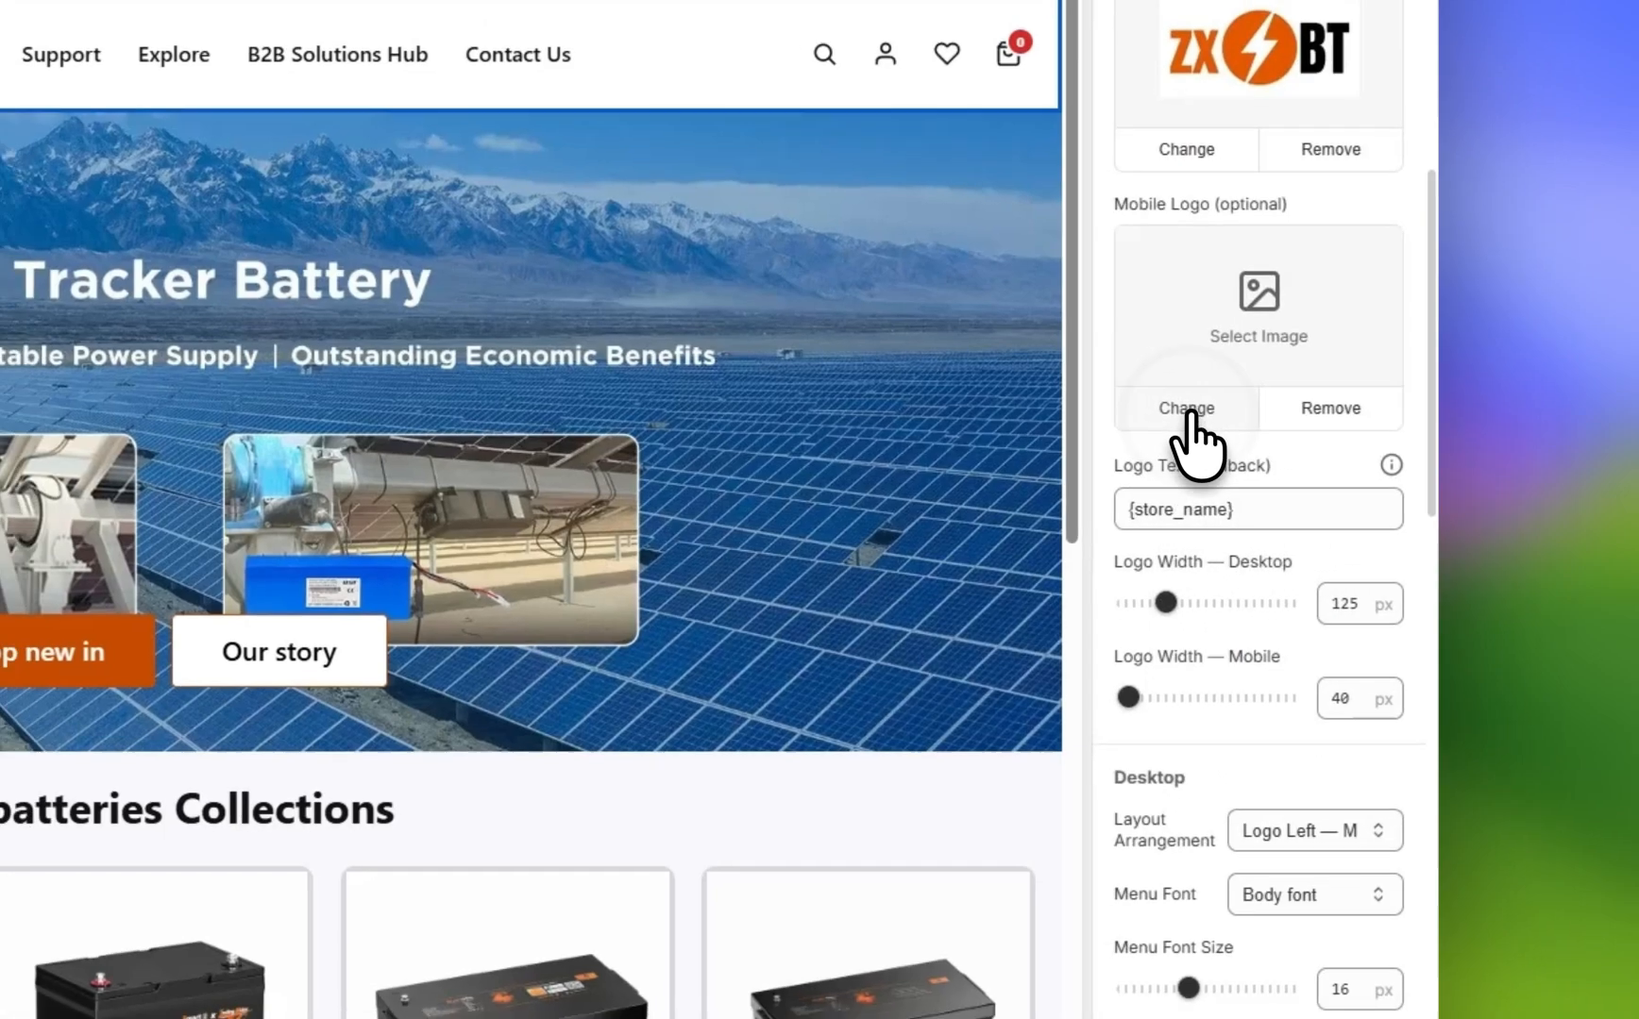
click(1174, 405)
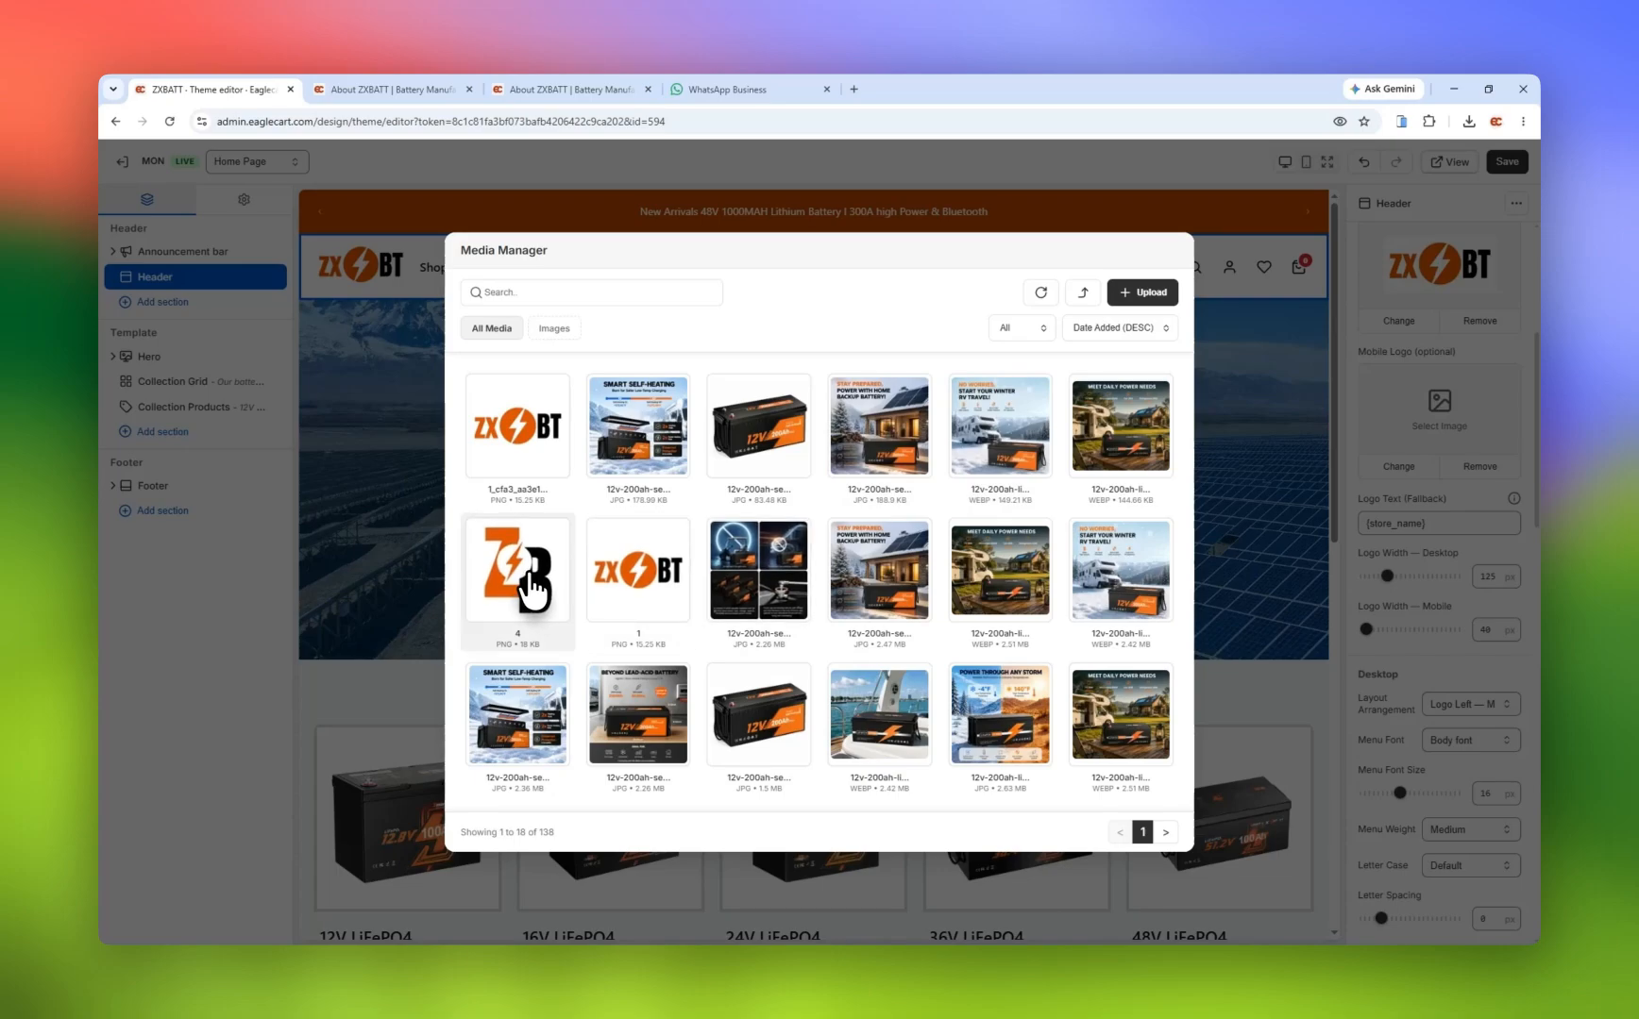
click(533, 590)
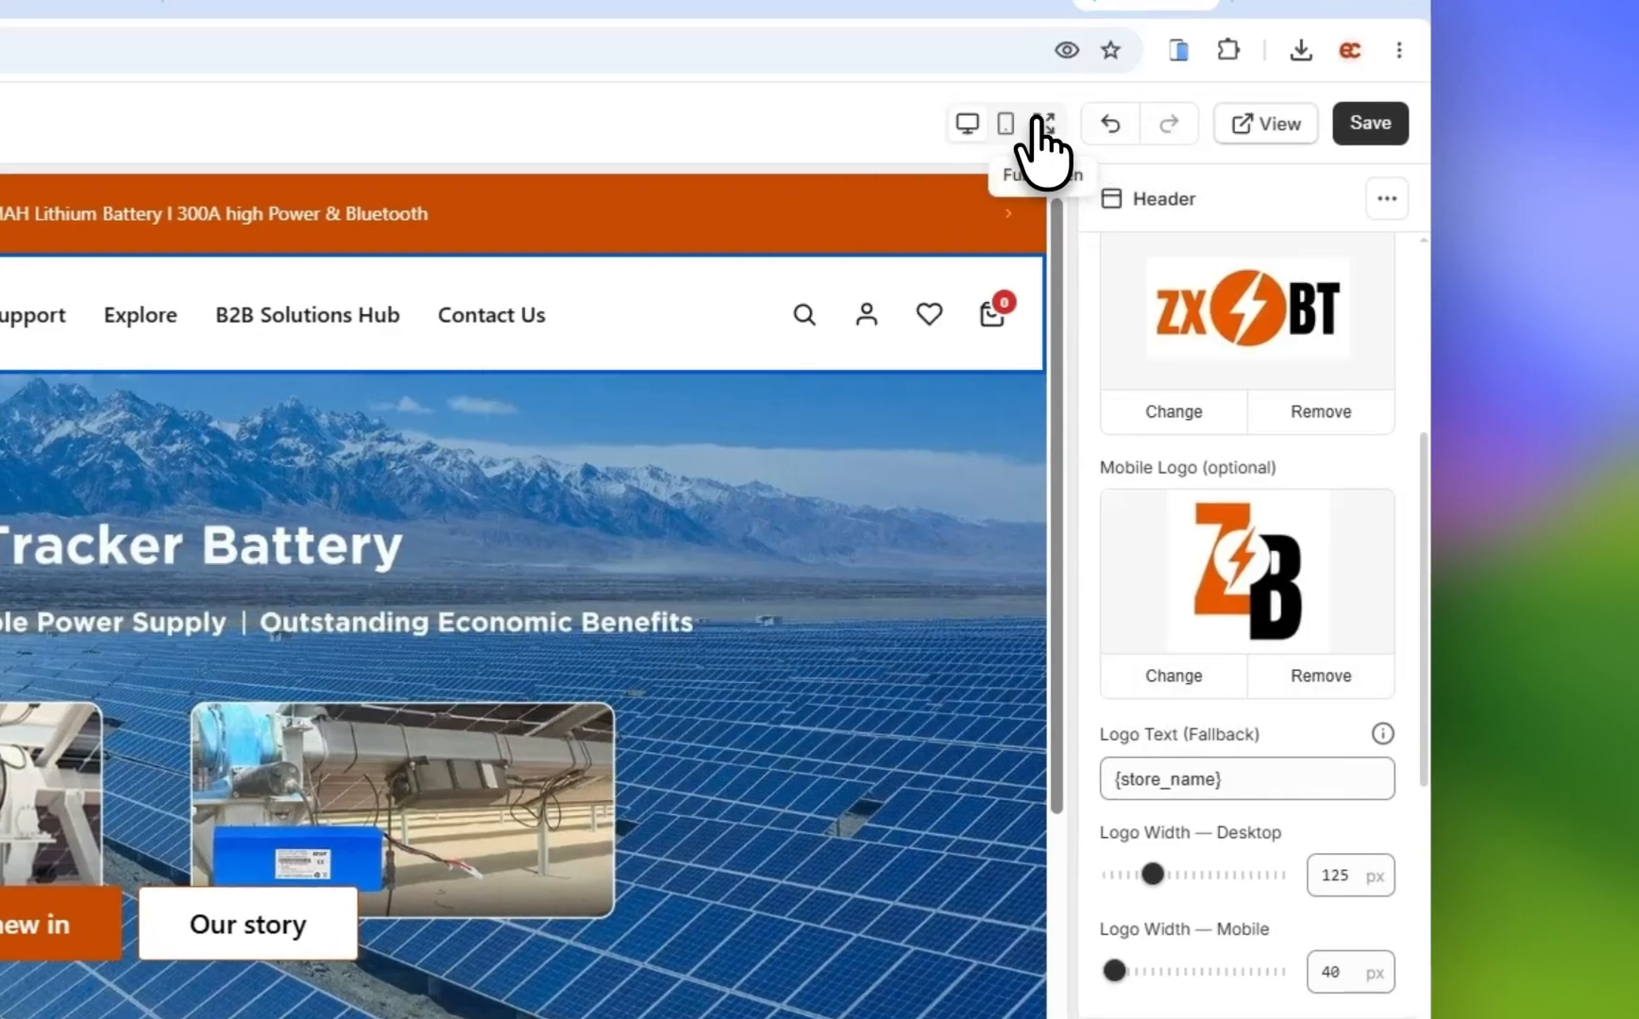
click(1009, 125)
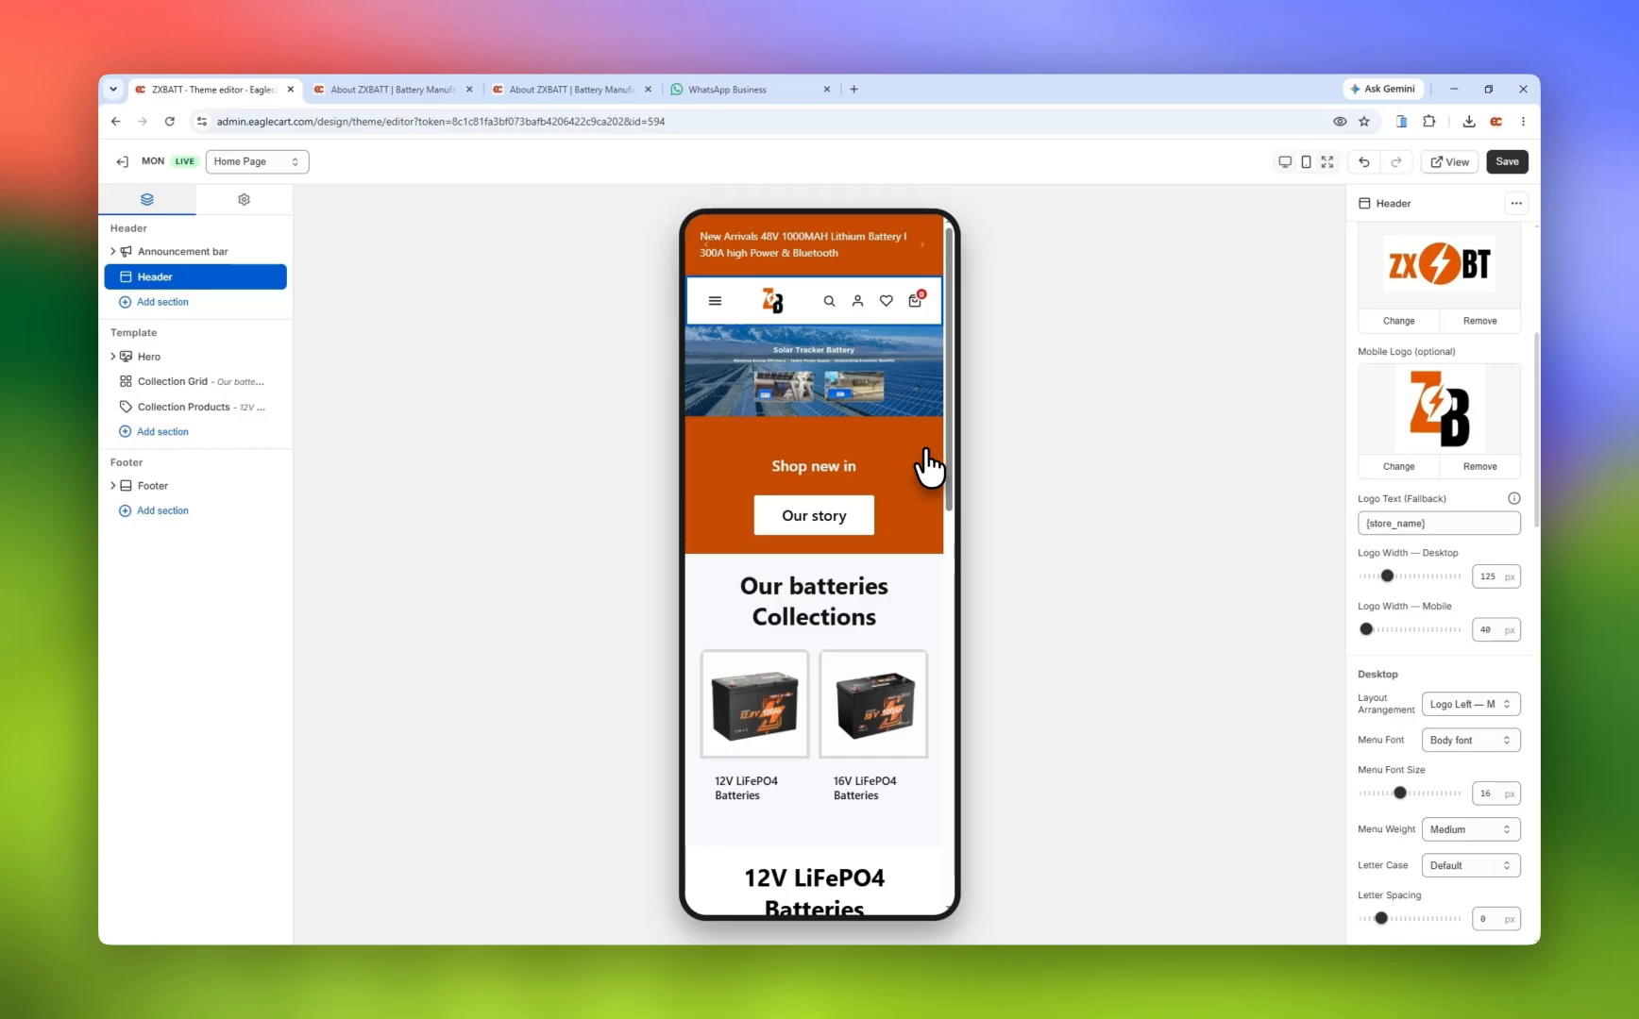
click(1503, 164)
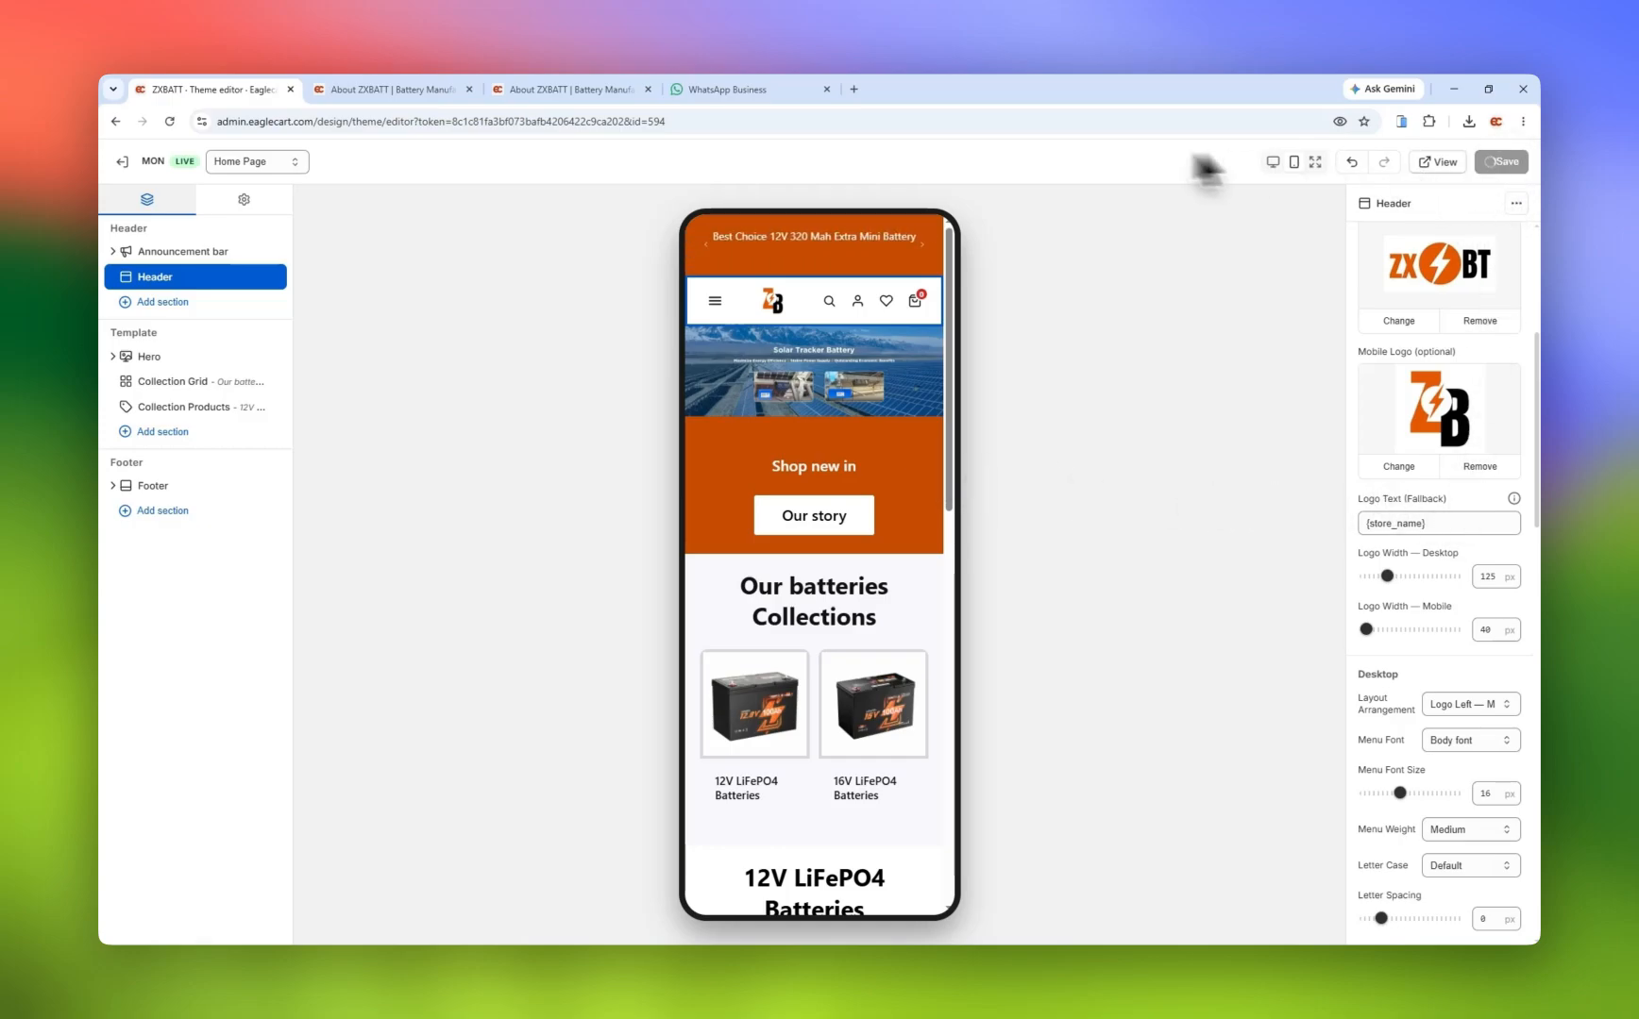
Reload the live storefront and examine the logo and page in the phone view
click(378, 89)
click(171, 121)
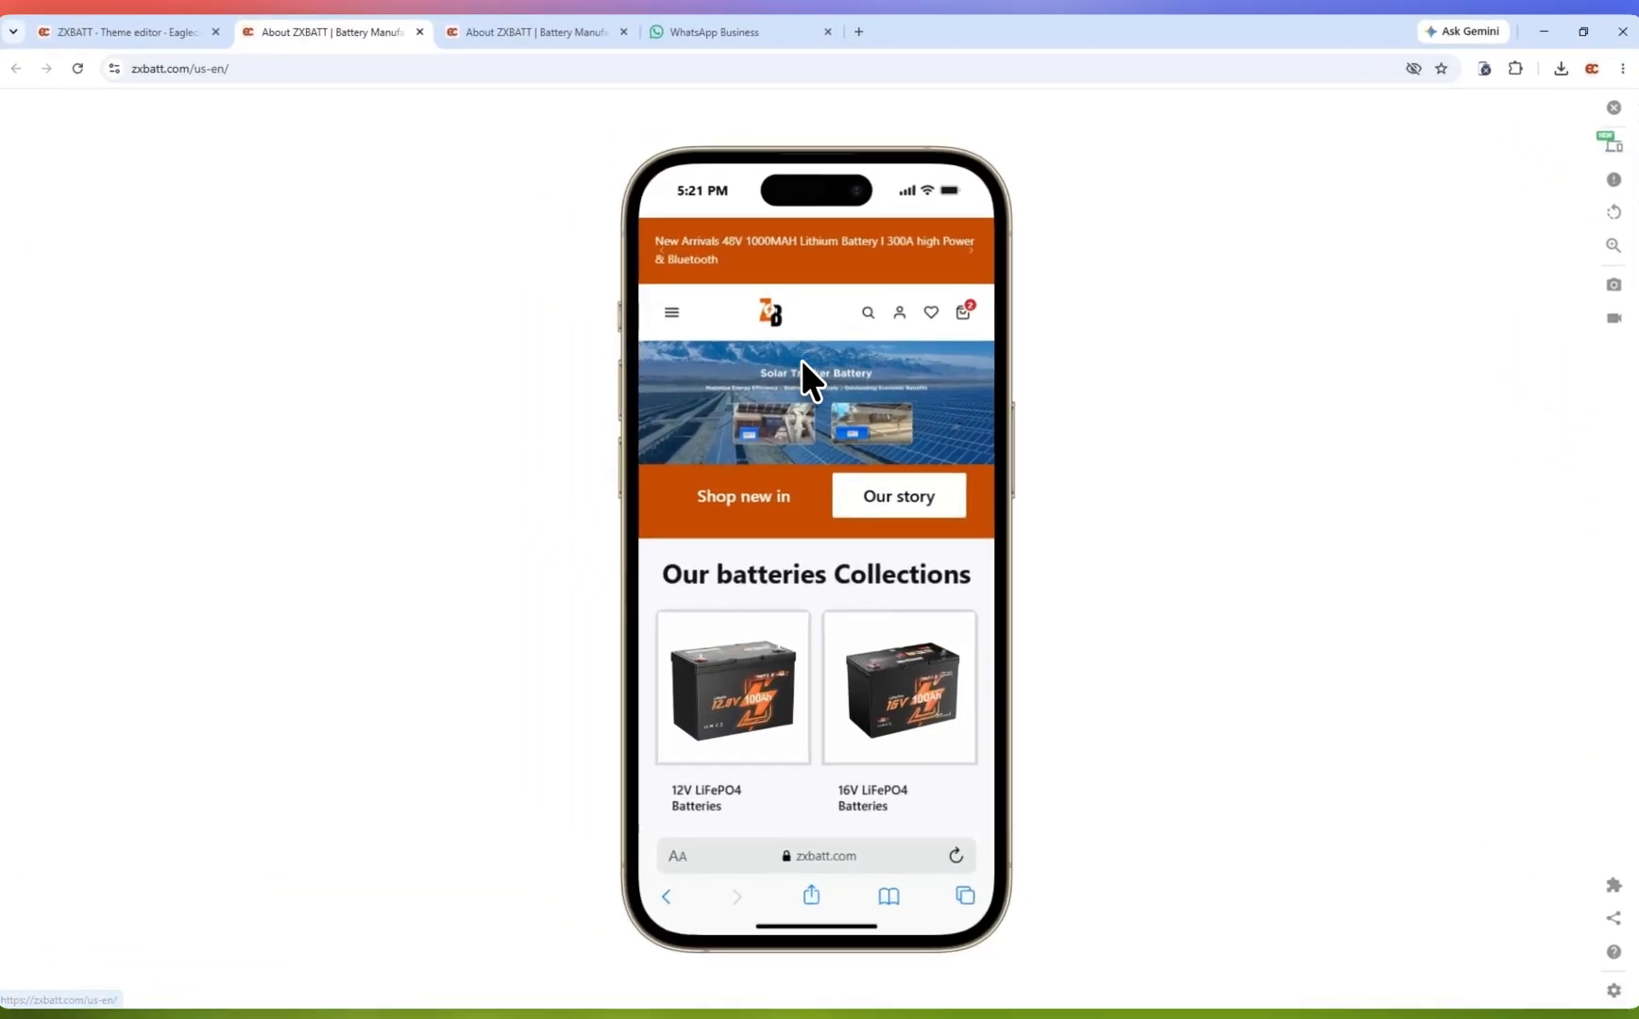
scroll(744, 330, down, 5)
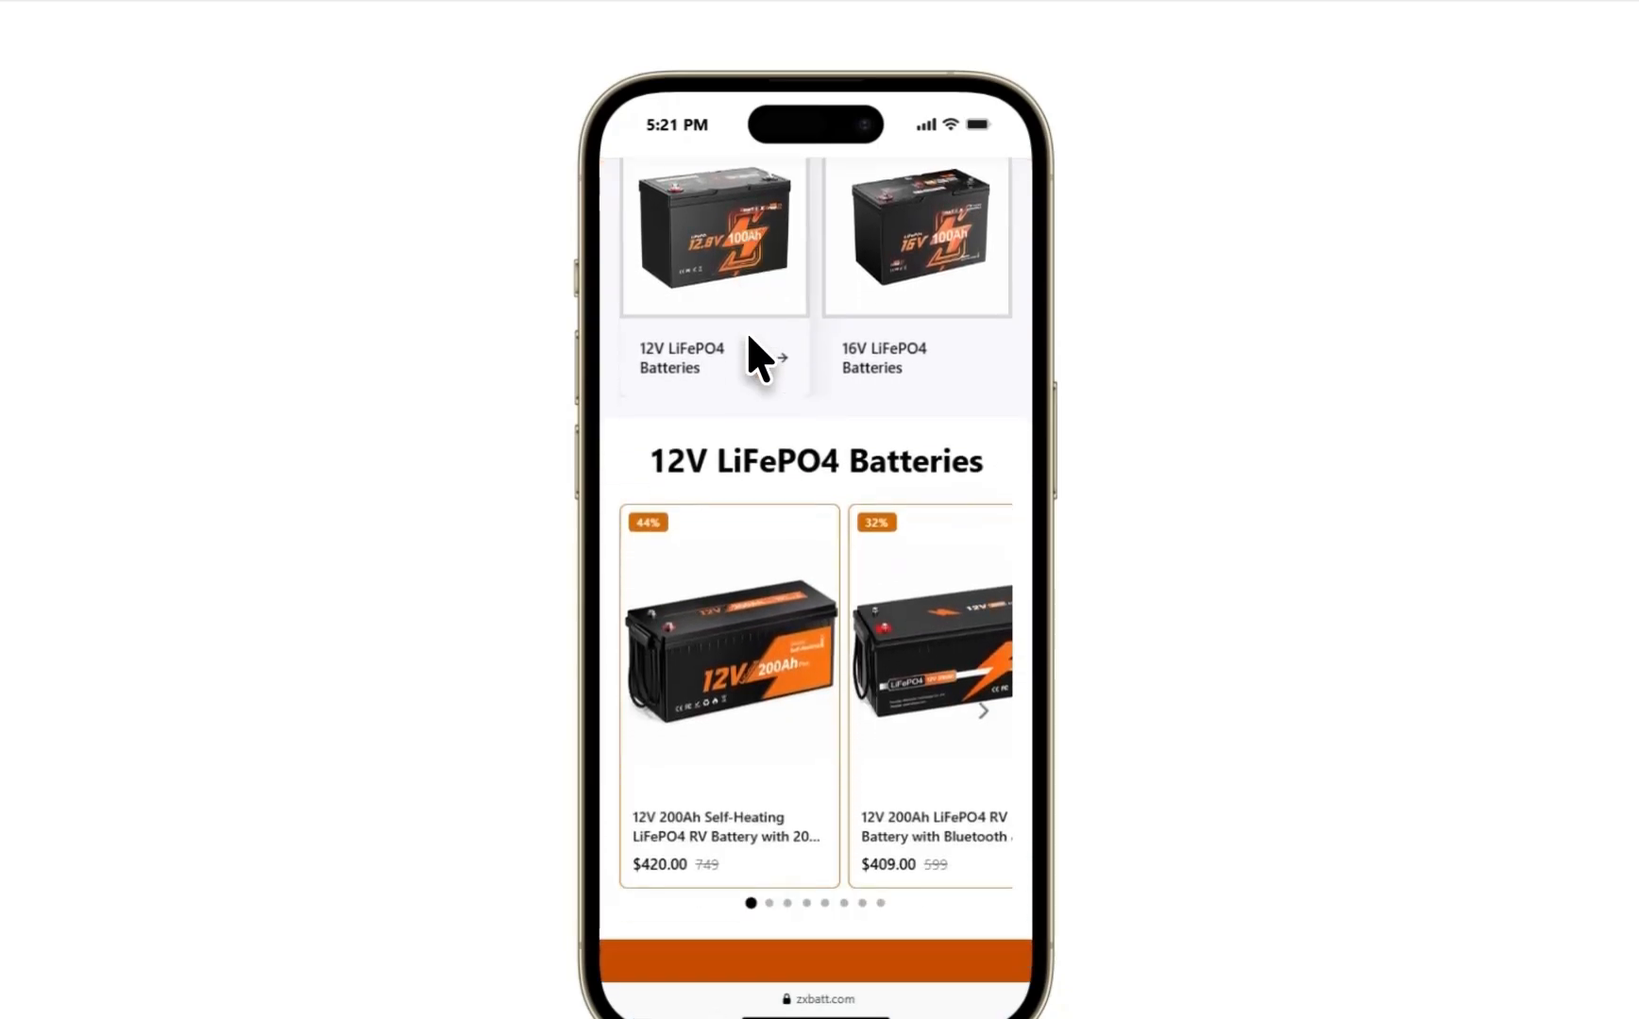
scroll(745, 331, up, 5)
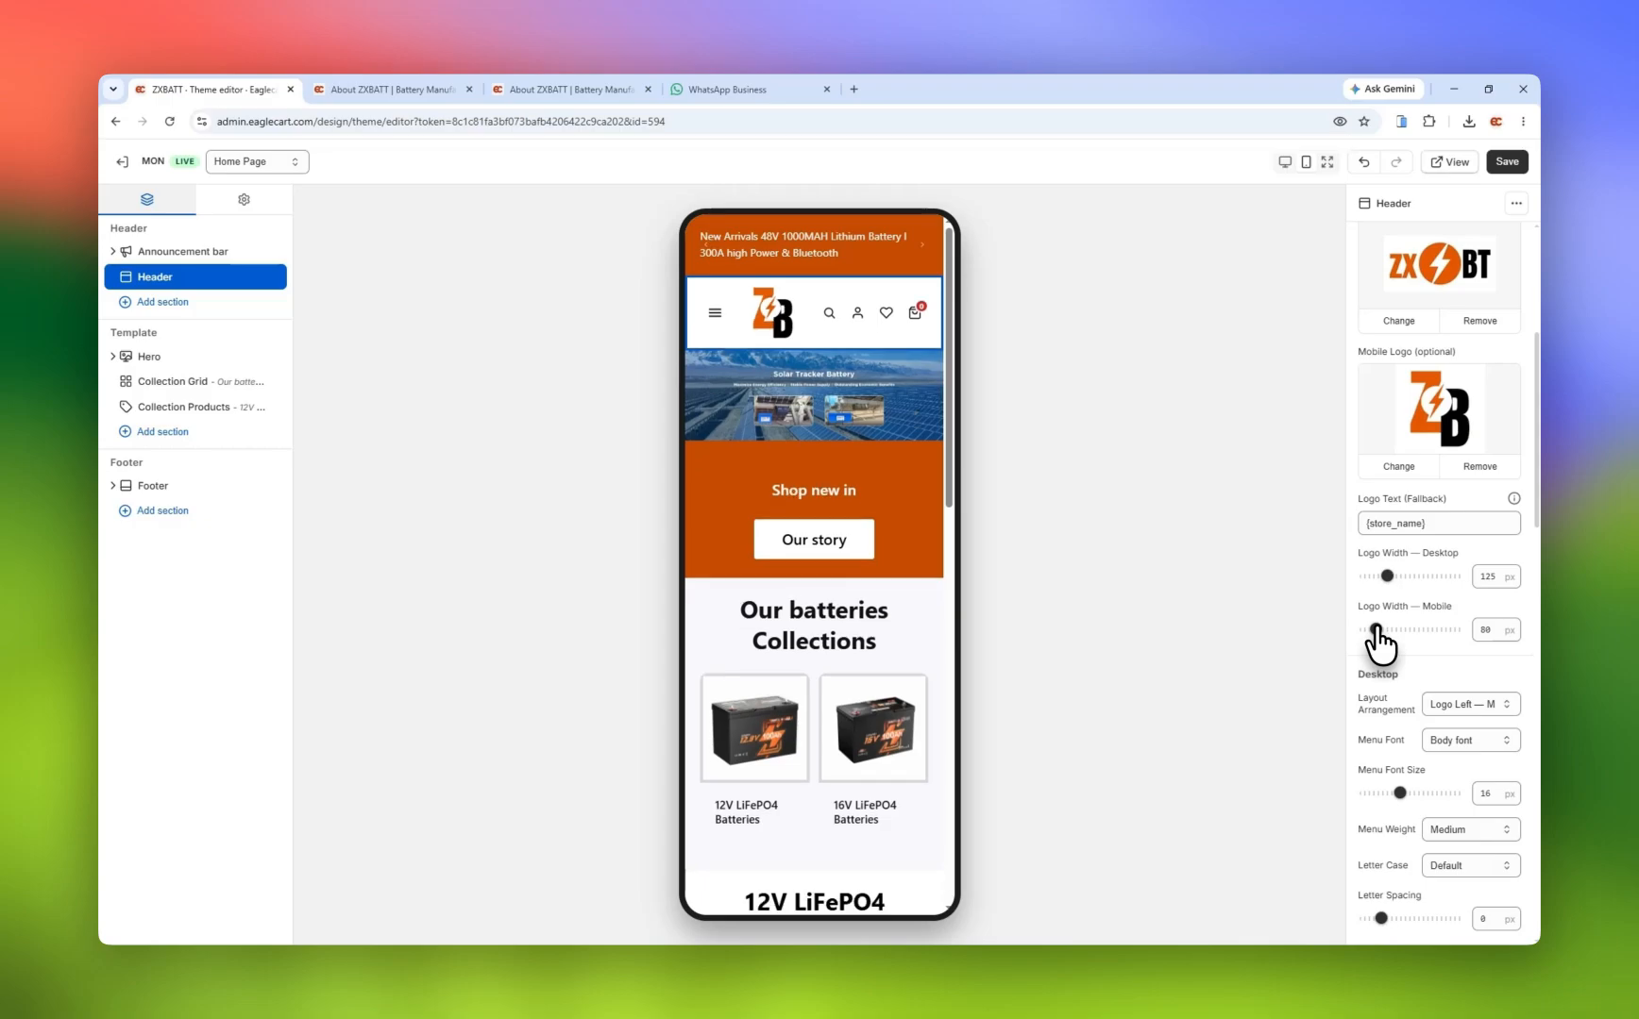
Set the header's mobile logo width to 80 px, save the theme and leave the theme editor
click(1504, 163)
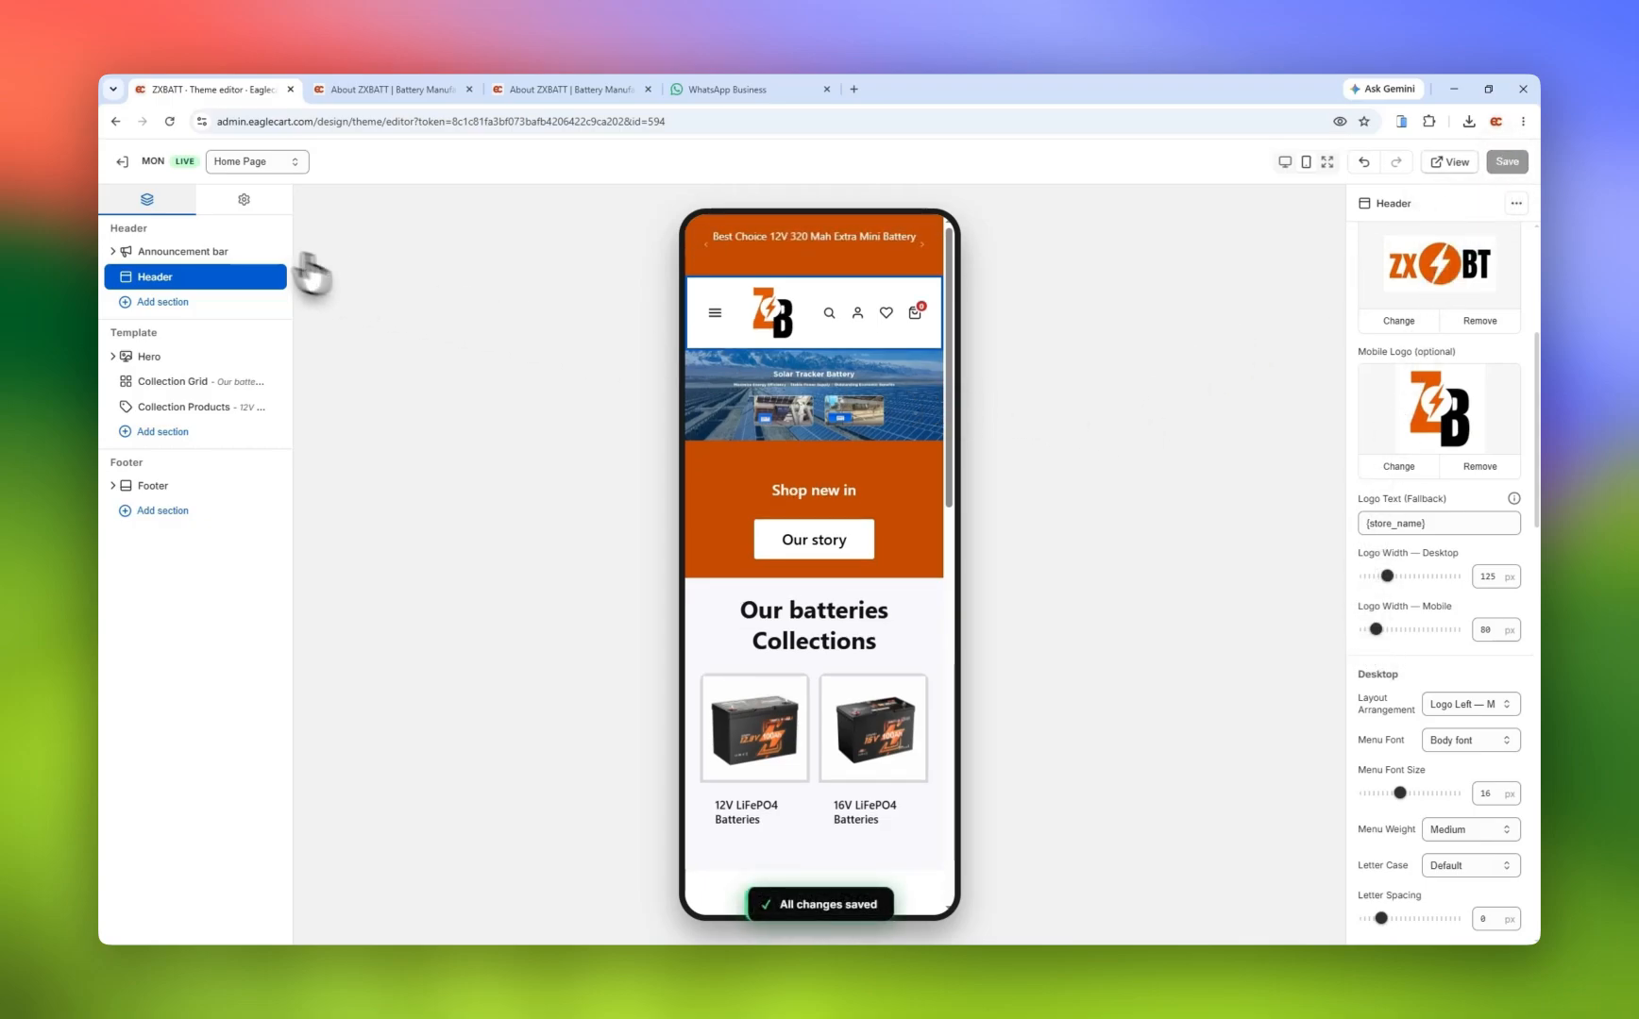
click(122, 161)
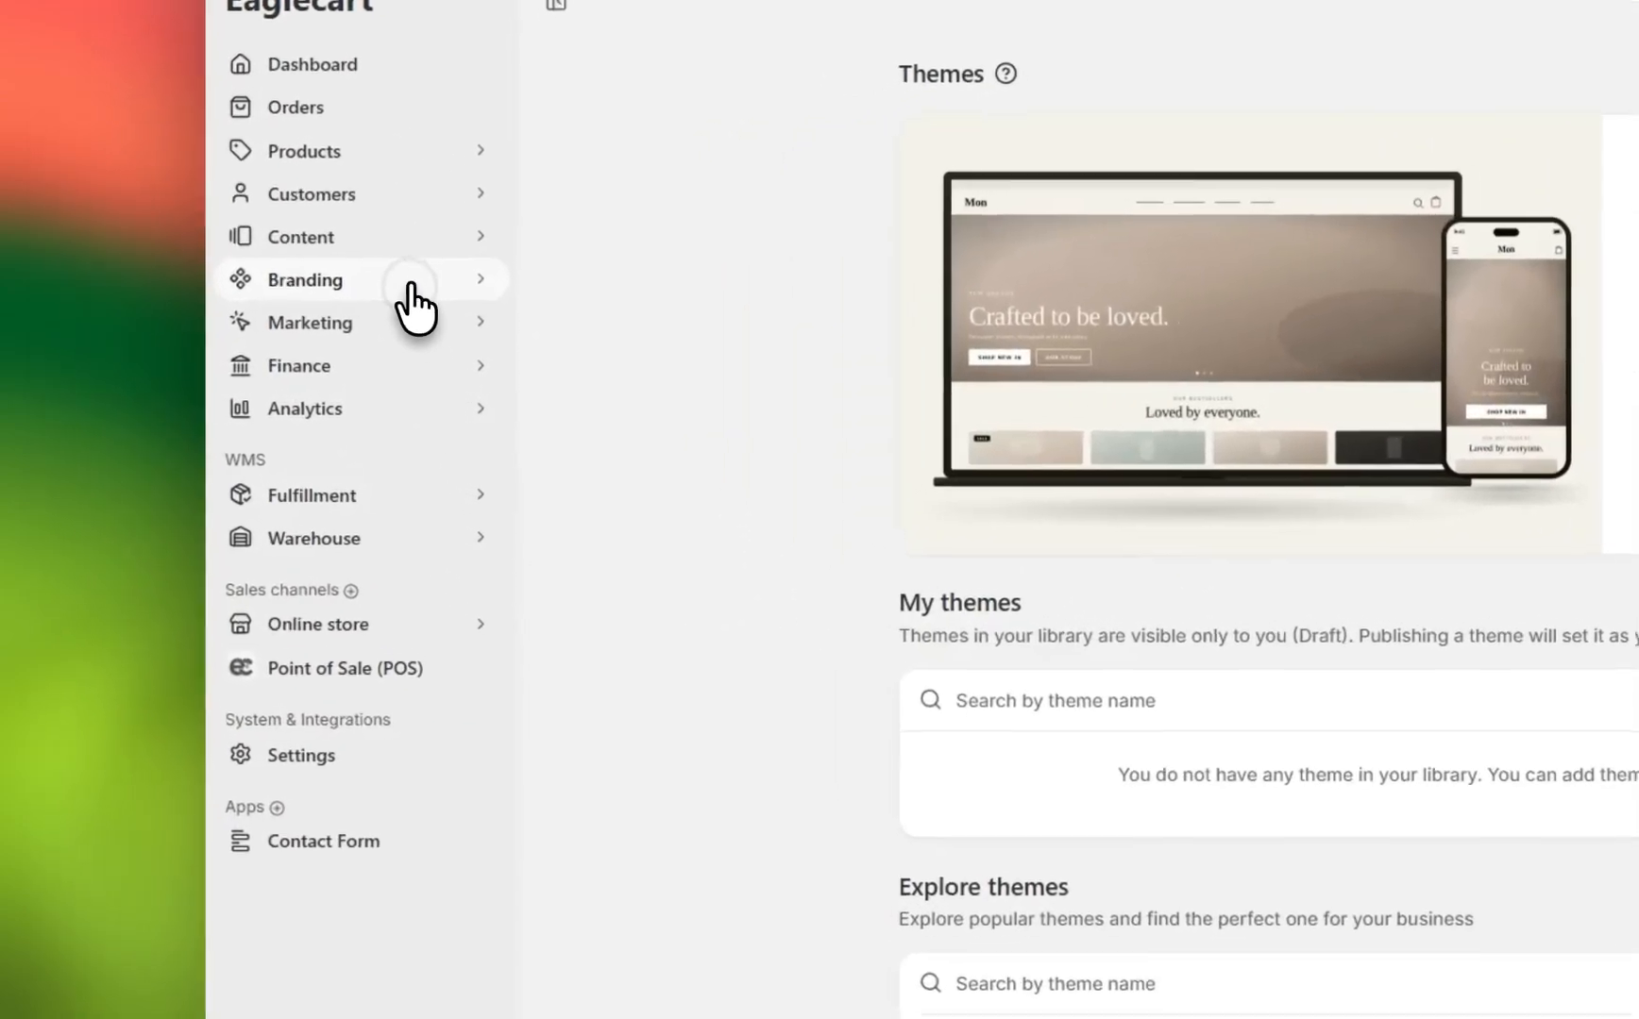
Open the Branding assets and set the ZB logo (image 4) as the default logo
click(216, 325)
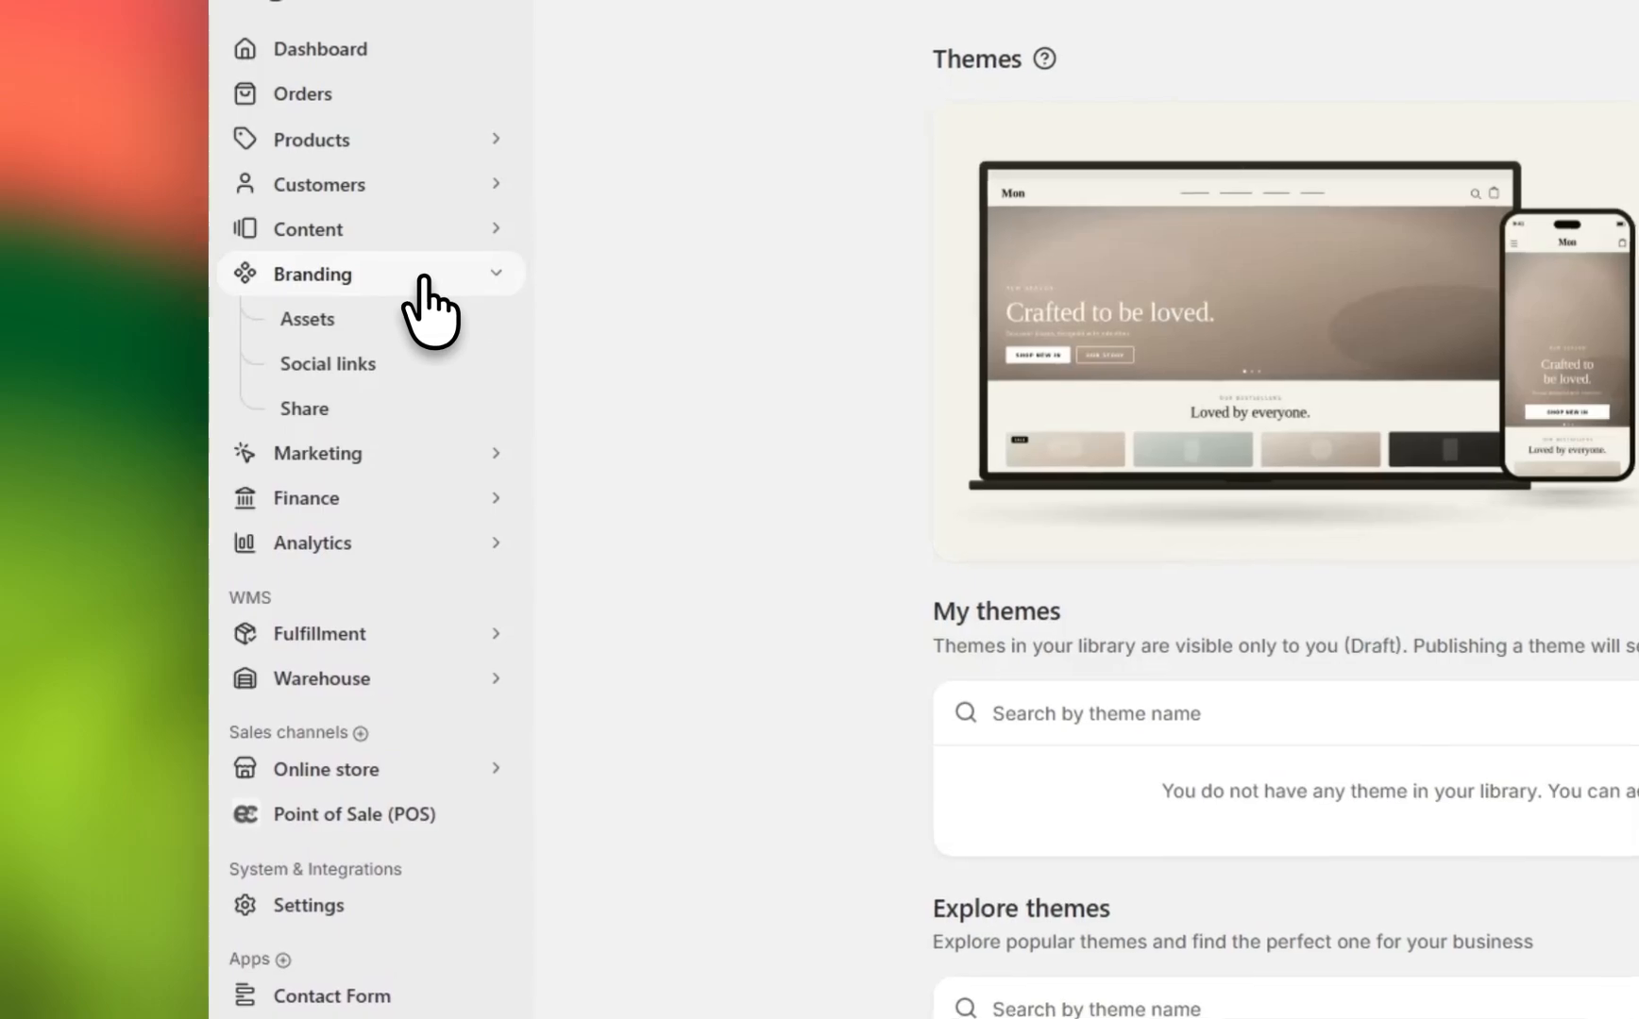
click(368, 323)
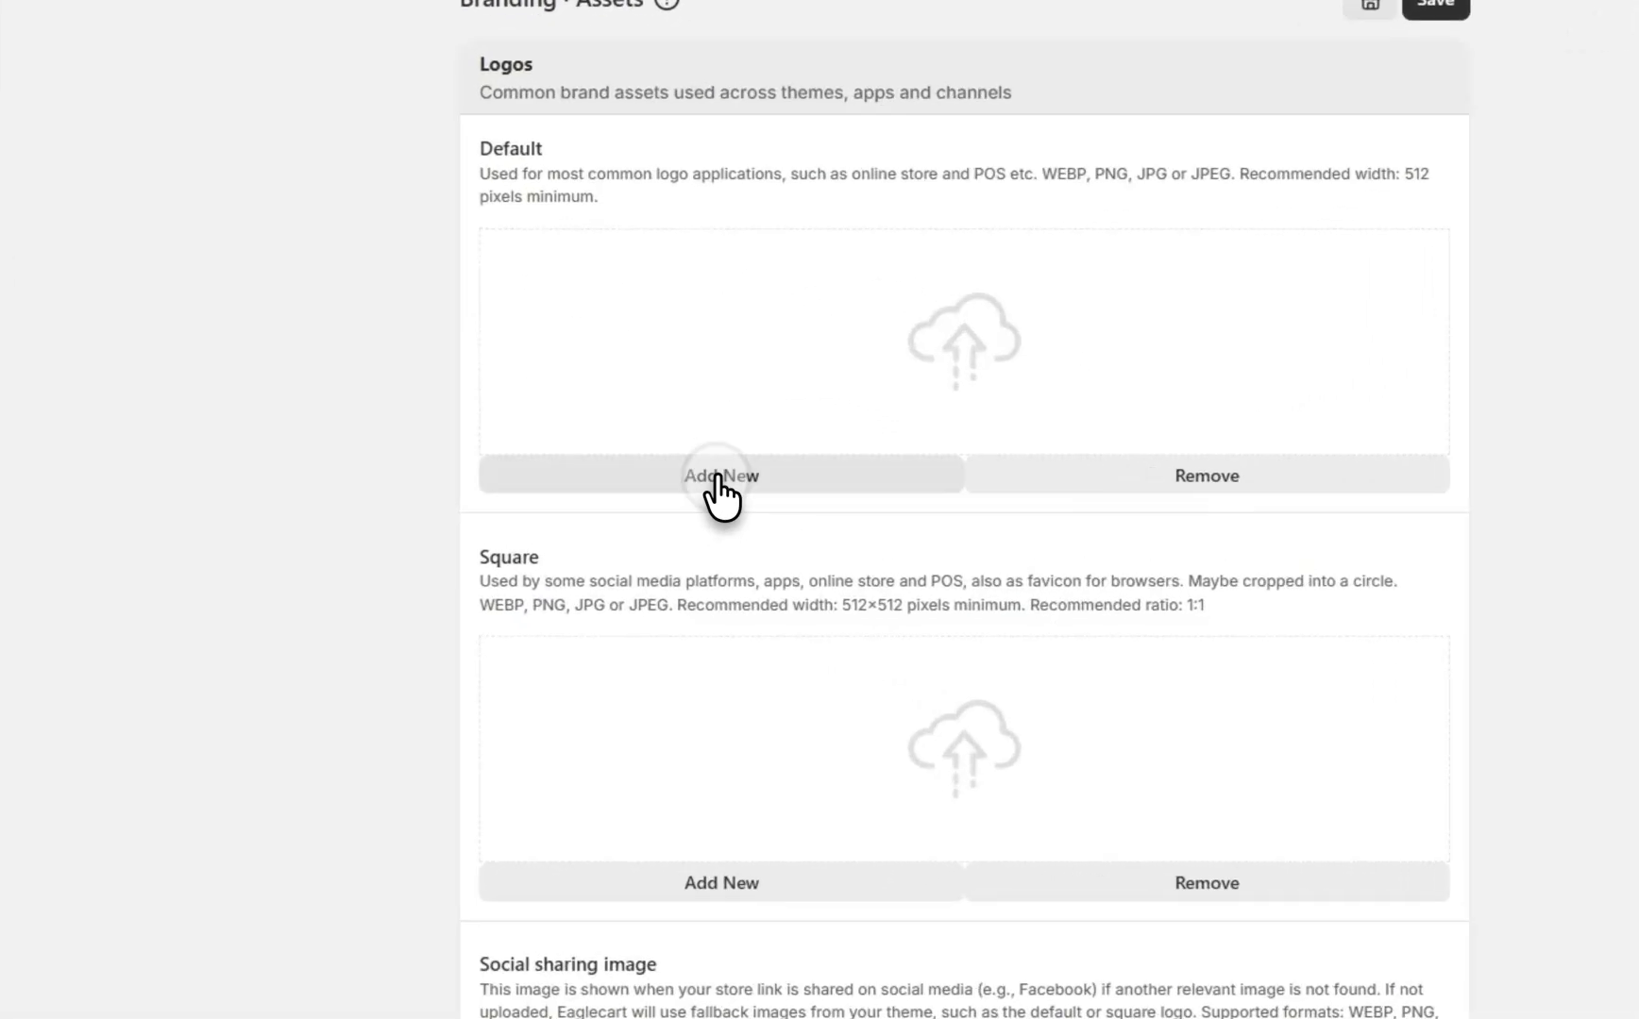
click(761, 490)
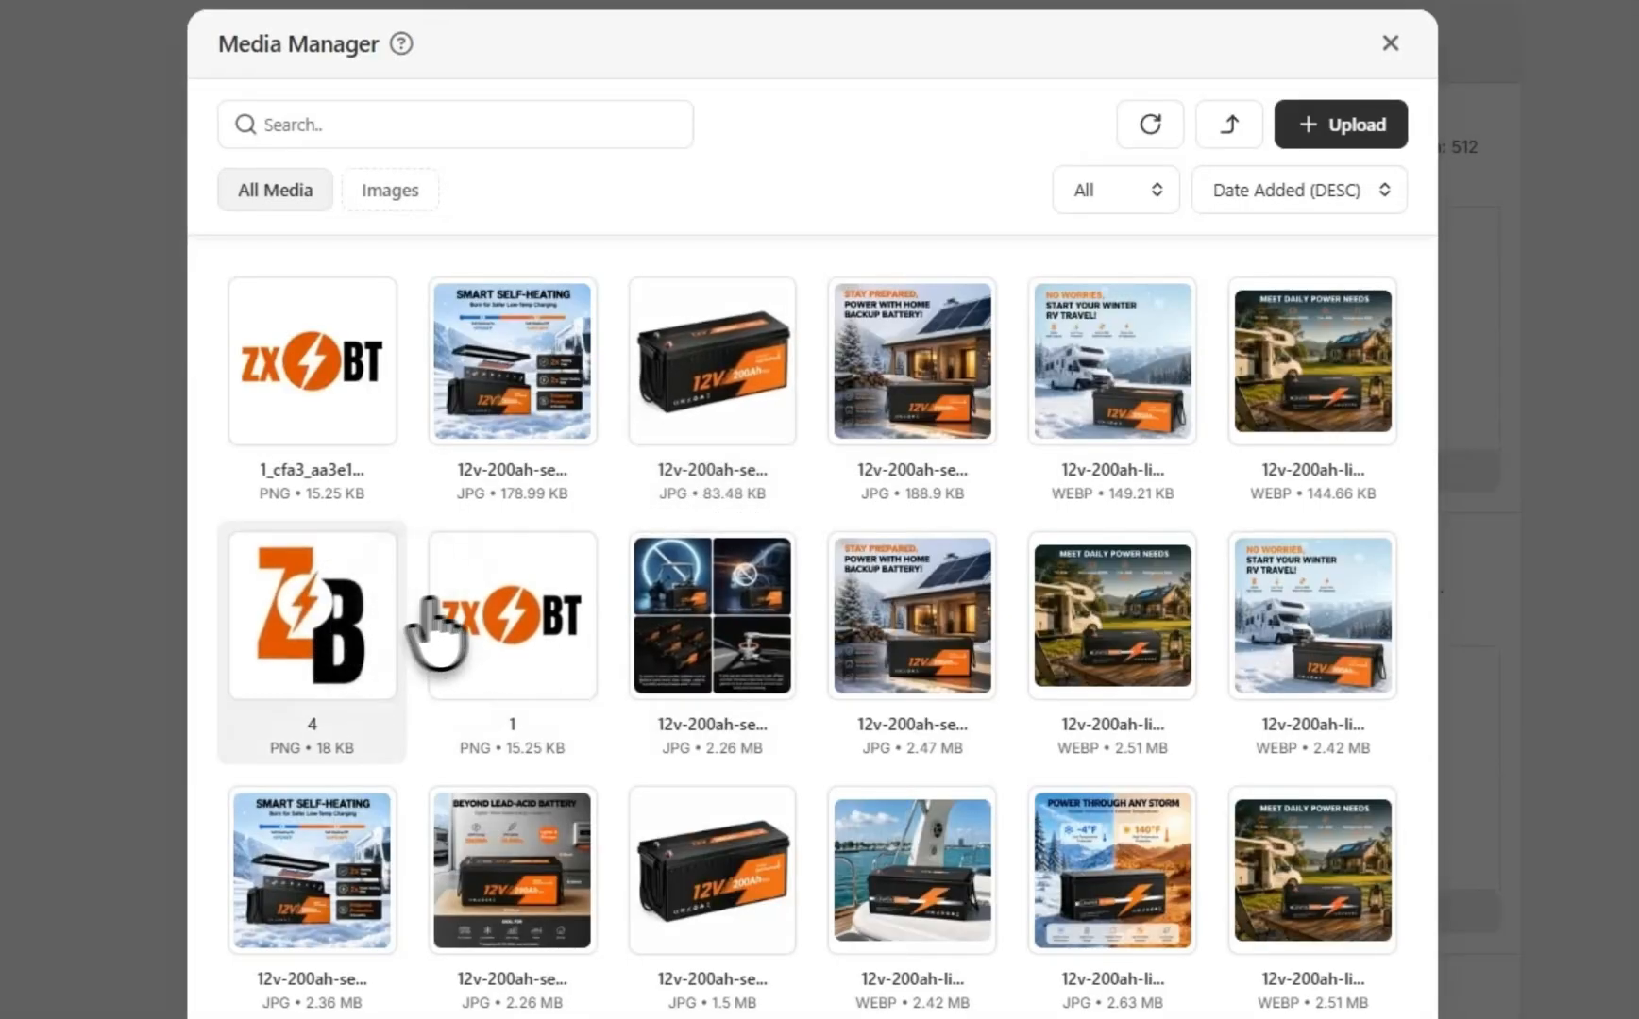
click(378, 619)
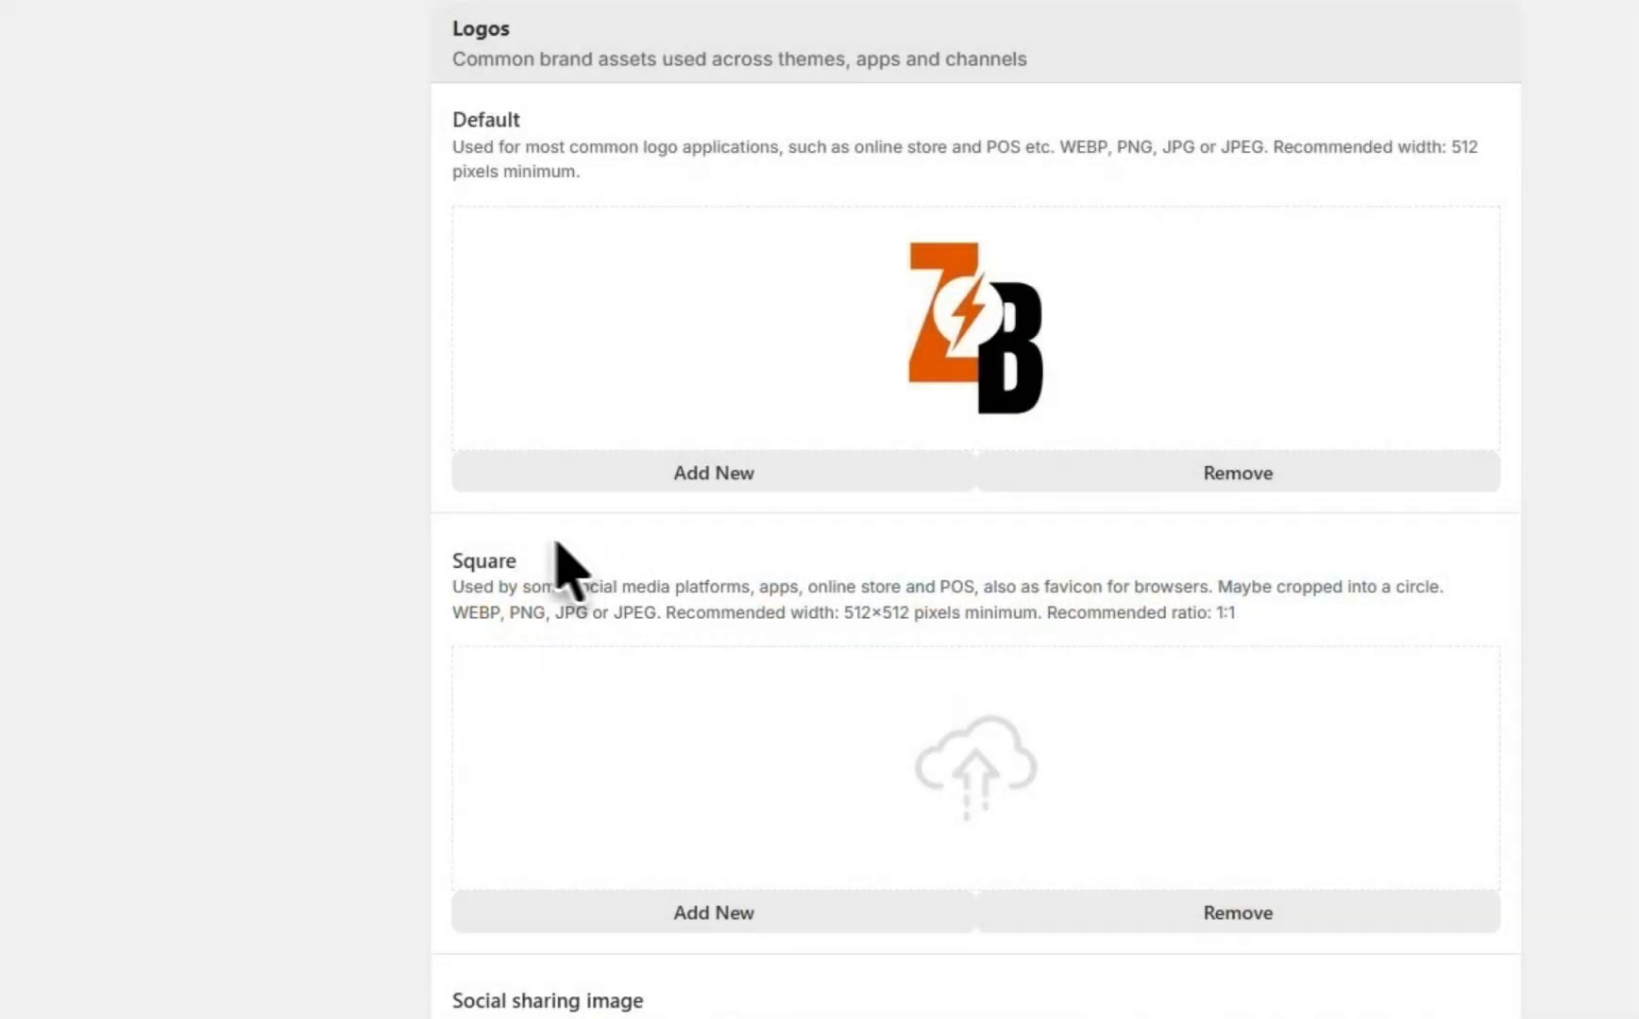
Set the ZB logo (image 4) from the media library as the square brand logo
scroll(559, 546, down, 3)
click(590, 635)
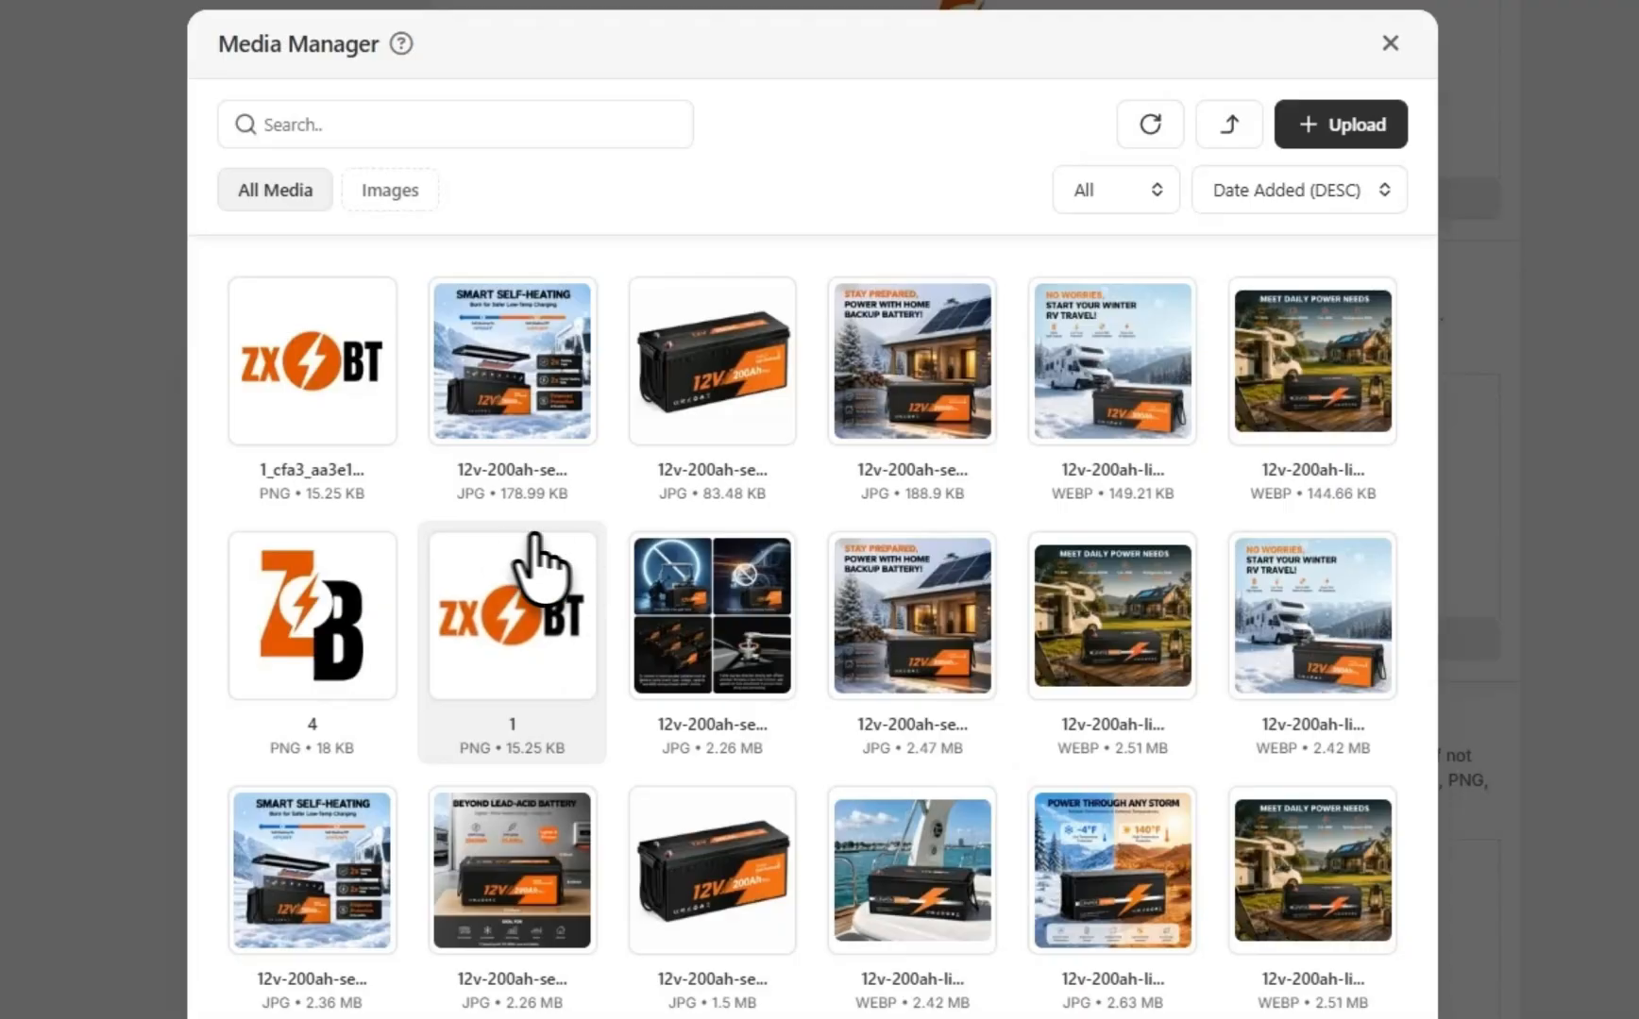
click(363, 642)
Set the ZB logo (image 4) from the media library as the social sharing image and save the Branding assets
scroll(462, 576, down, 3)
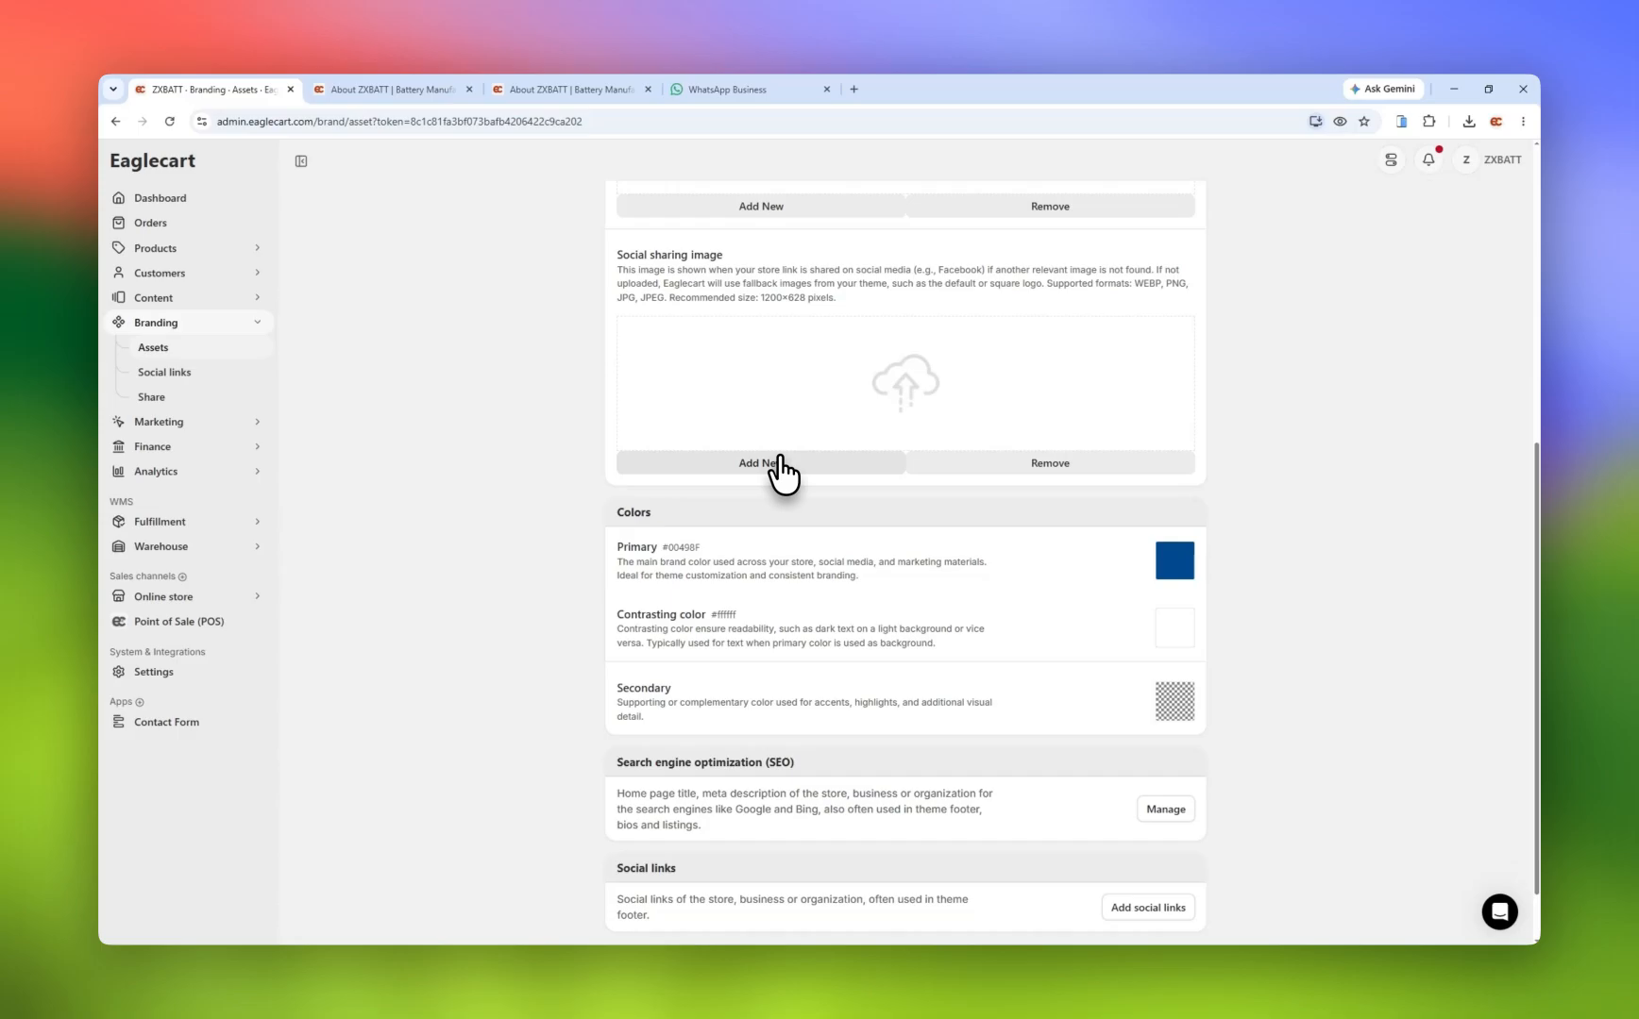
click(778, 461)
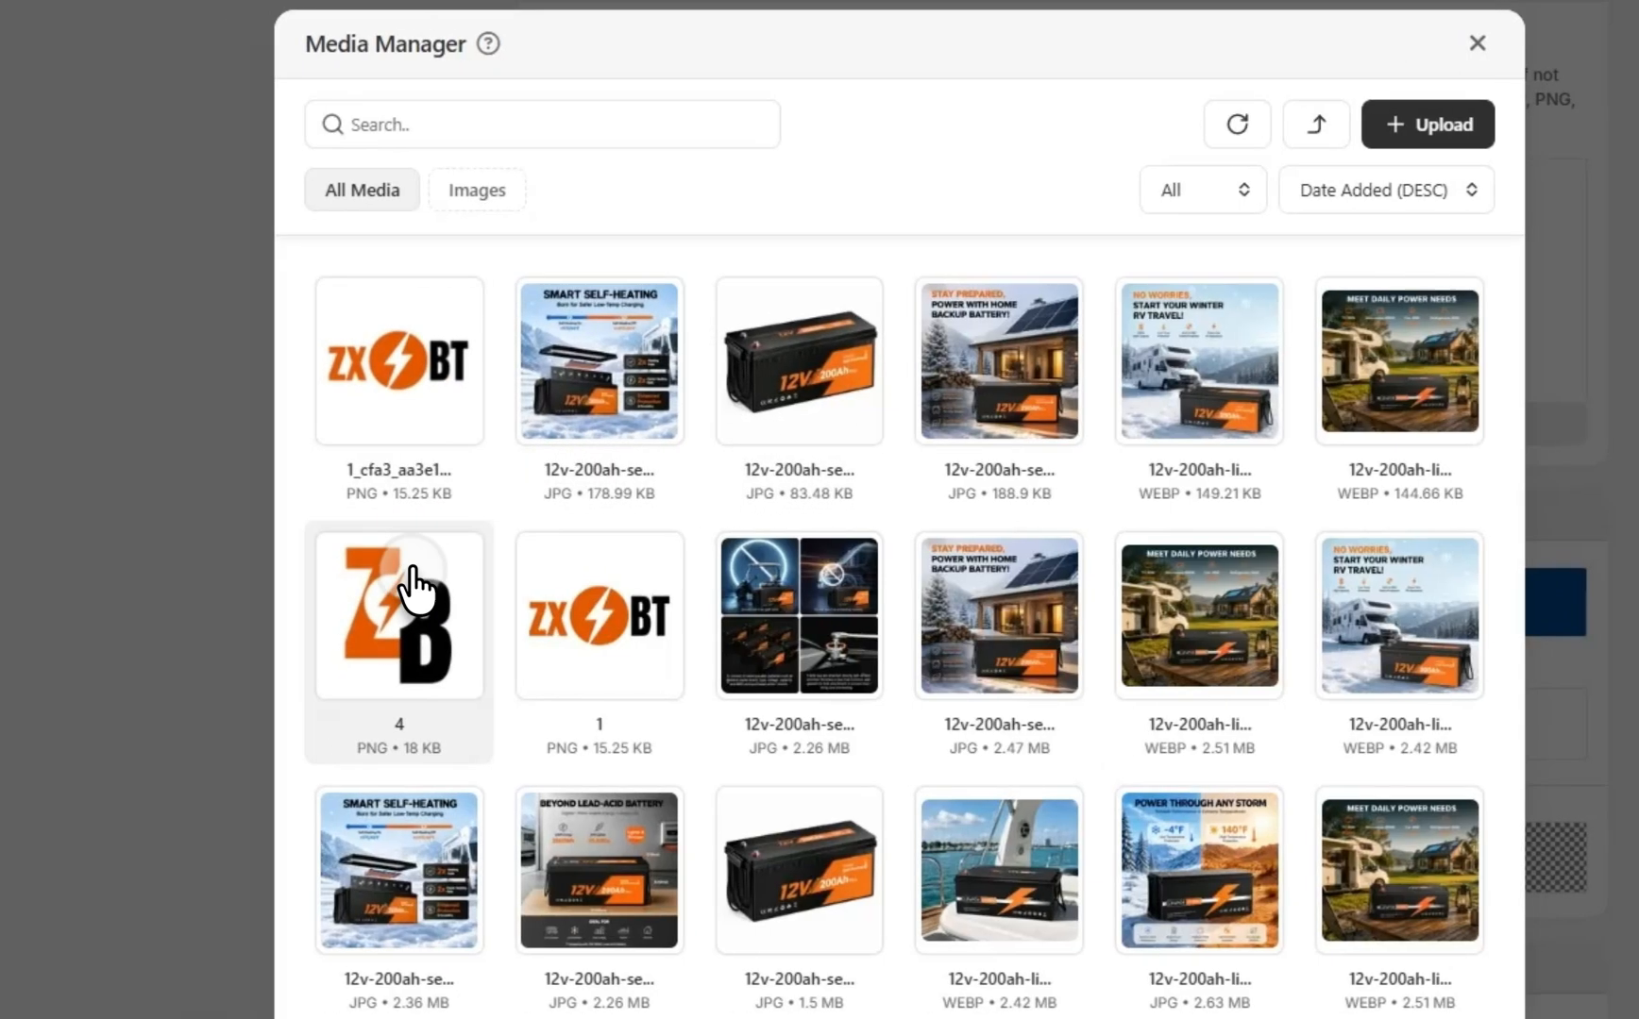
click(324, 592)
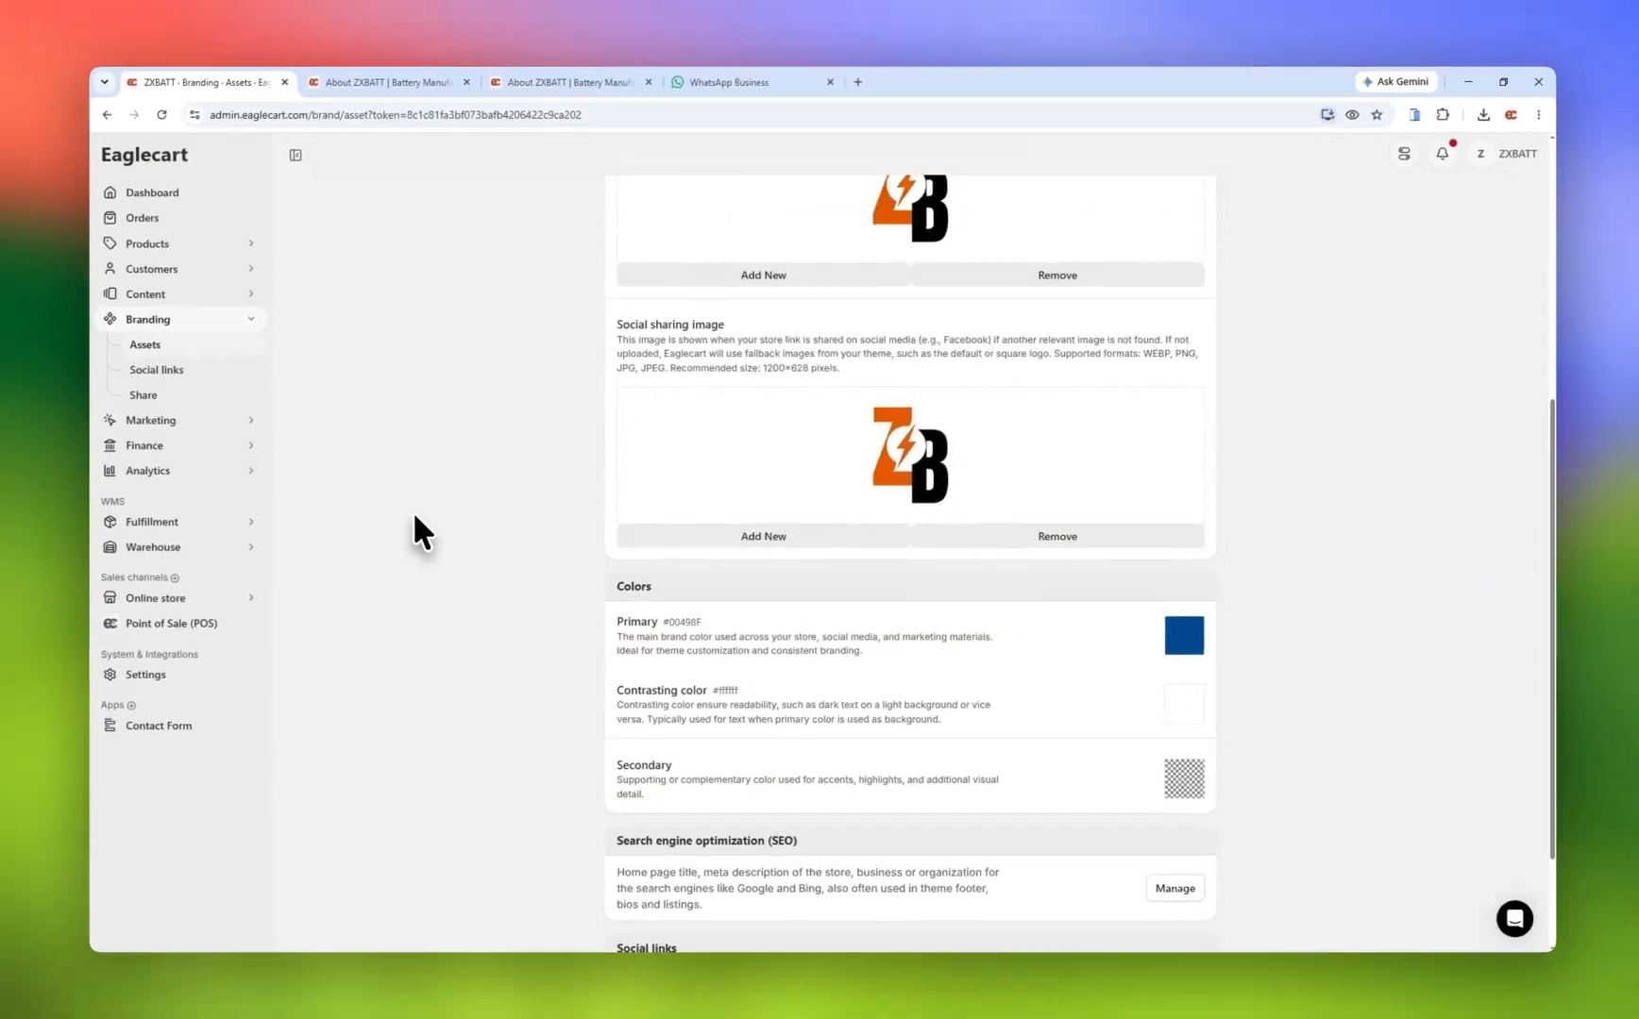
scroll(418, 519, down, 6)
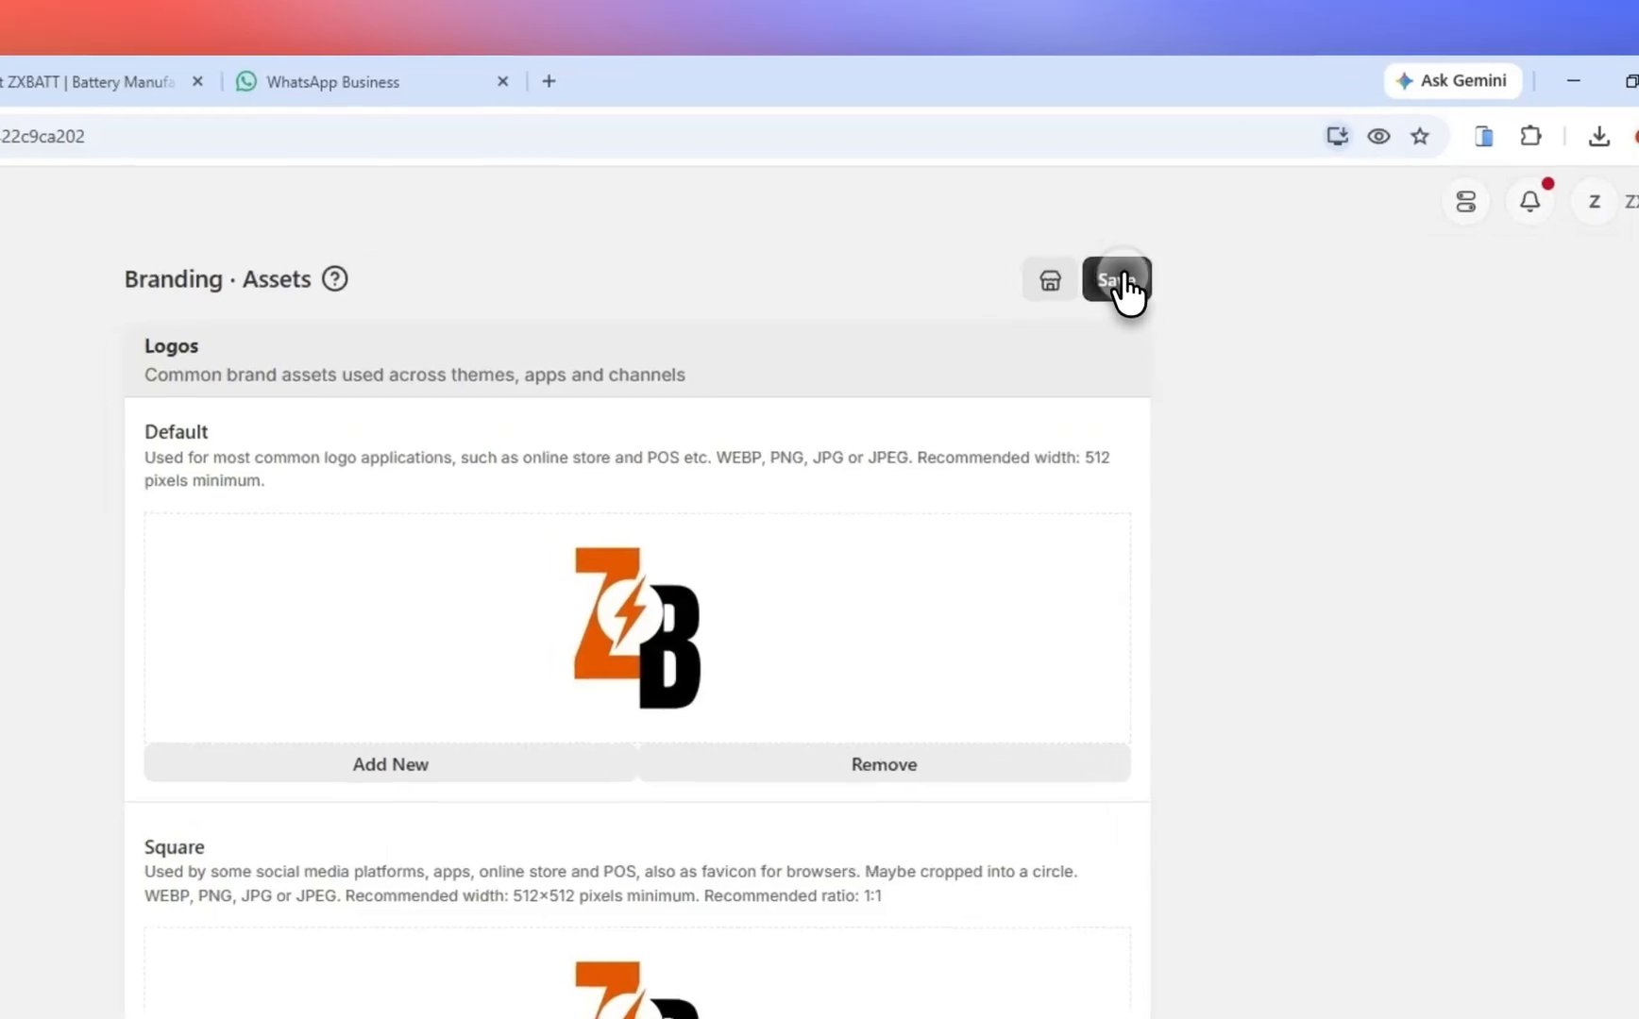
click(1156, 214)
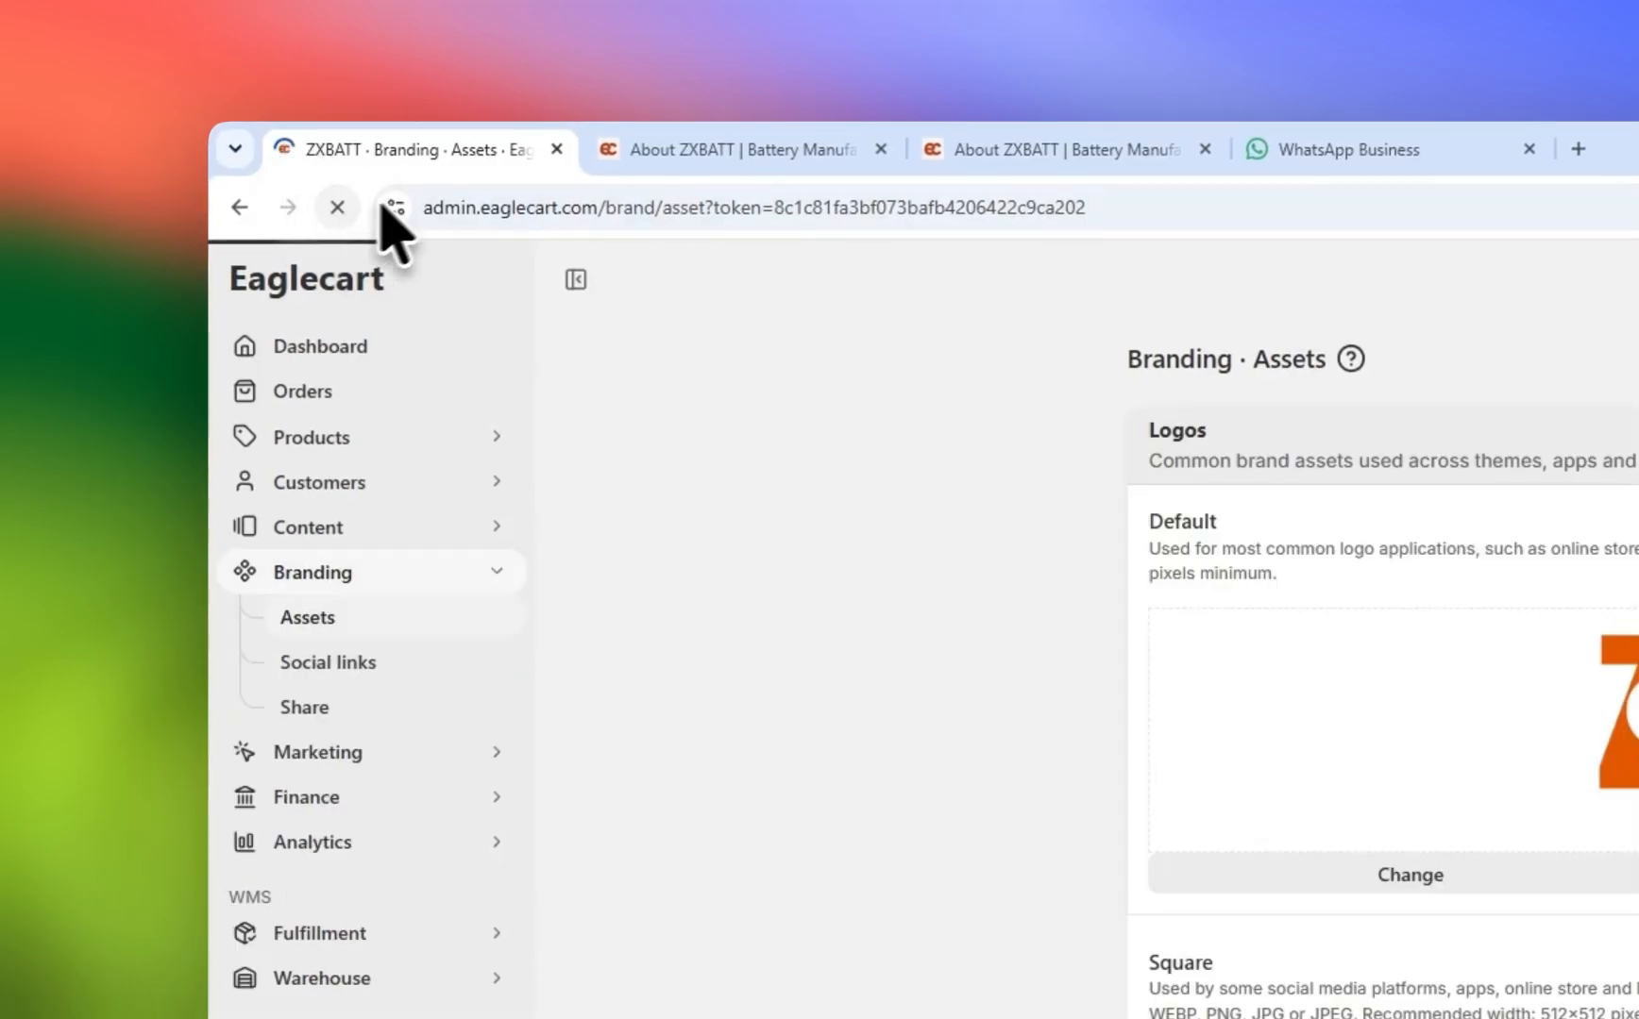
Reload the live storefront to check the header logo and favicon, and return to the admin's Branding assets with the Branding section collapsed
click(707, 141)
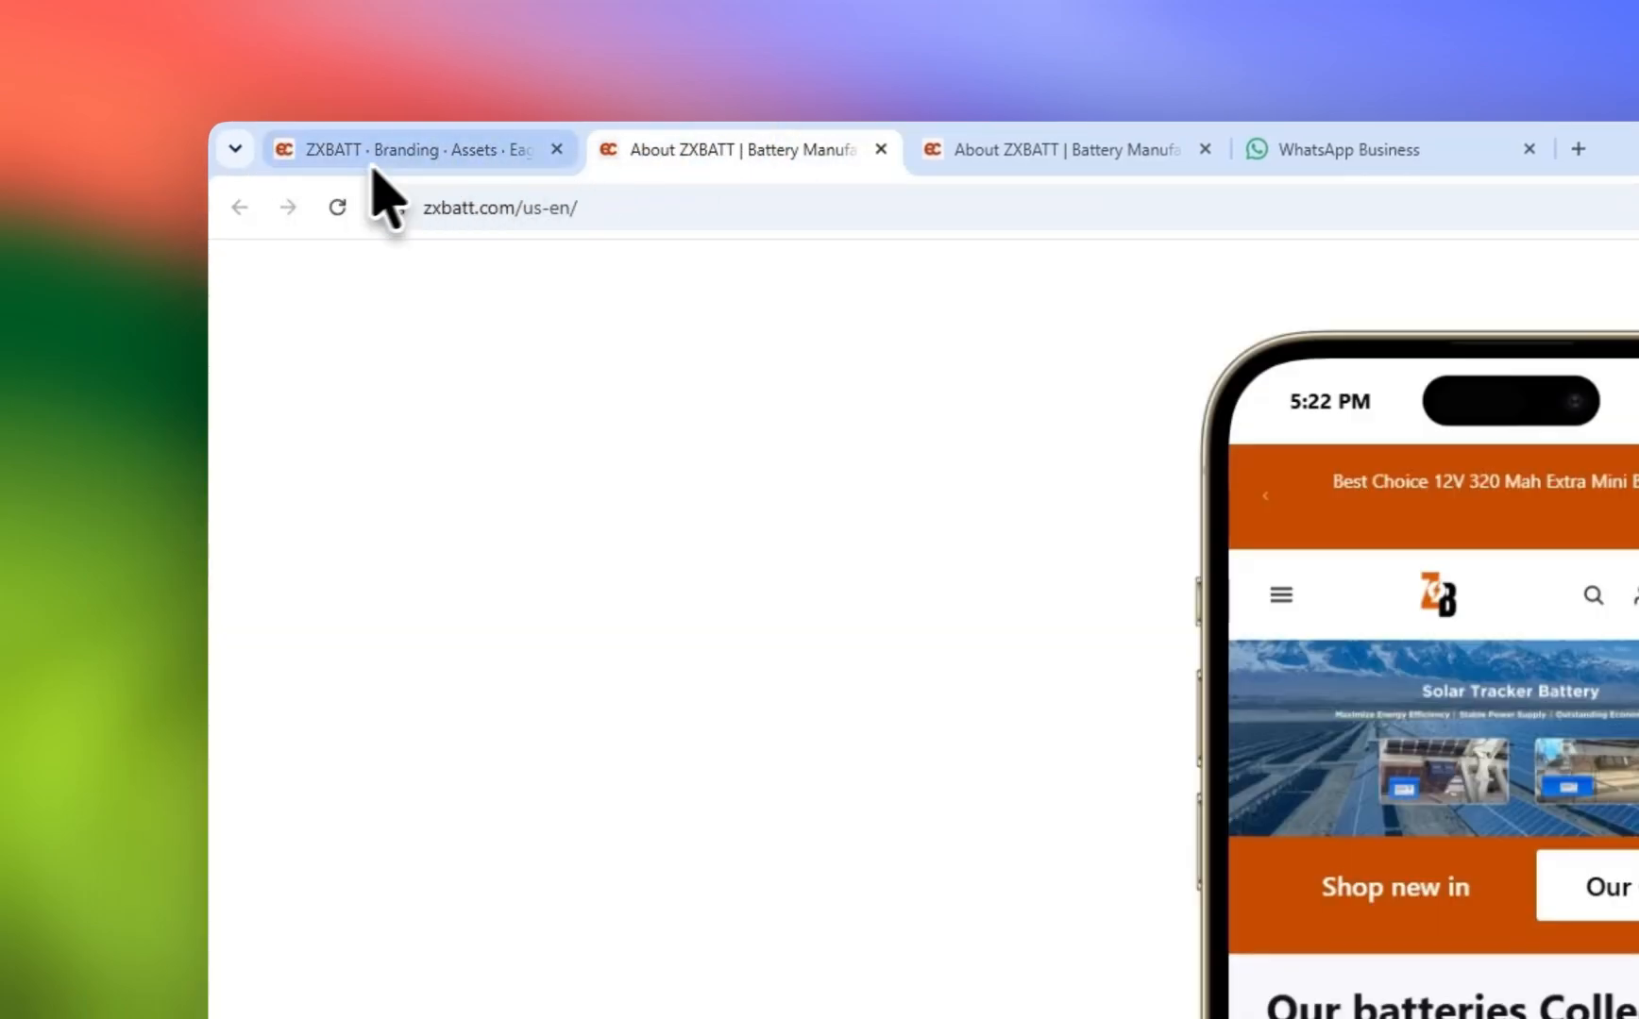
click(336, 207)
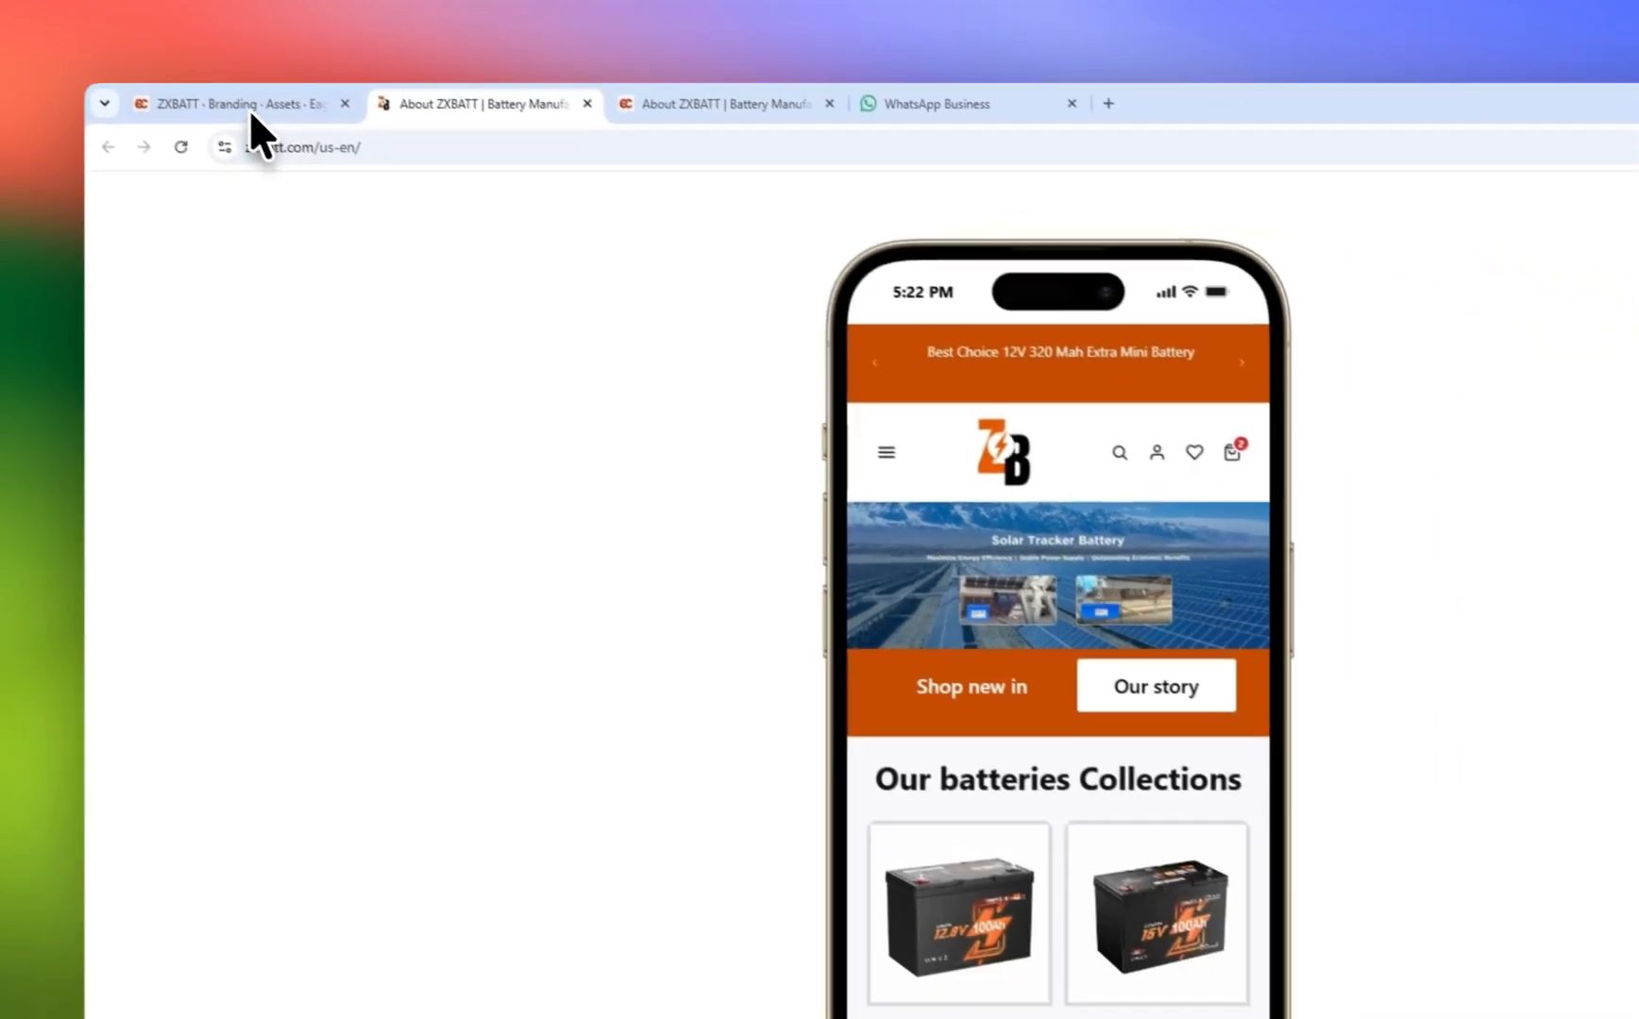
click(241, 104)
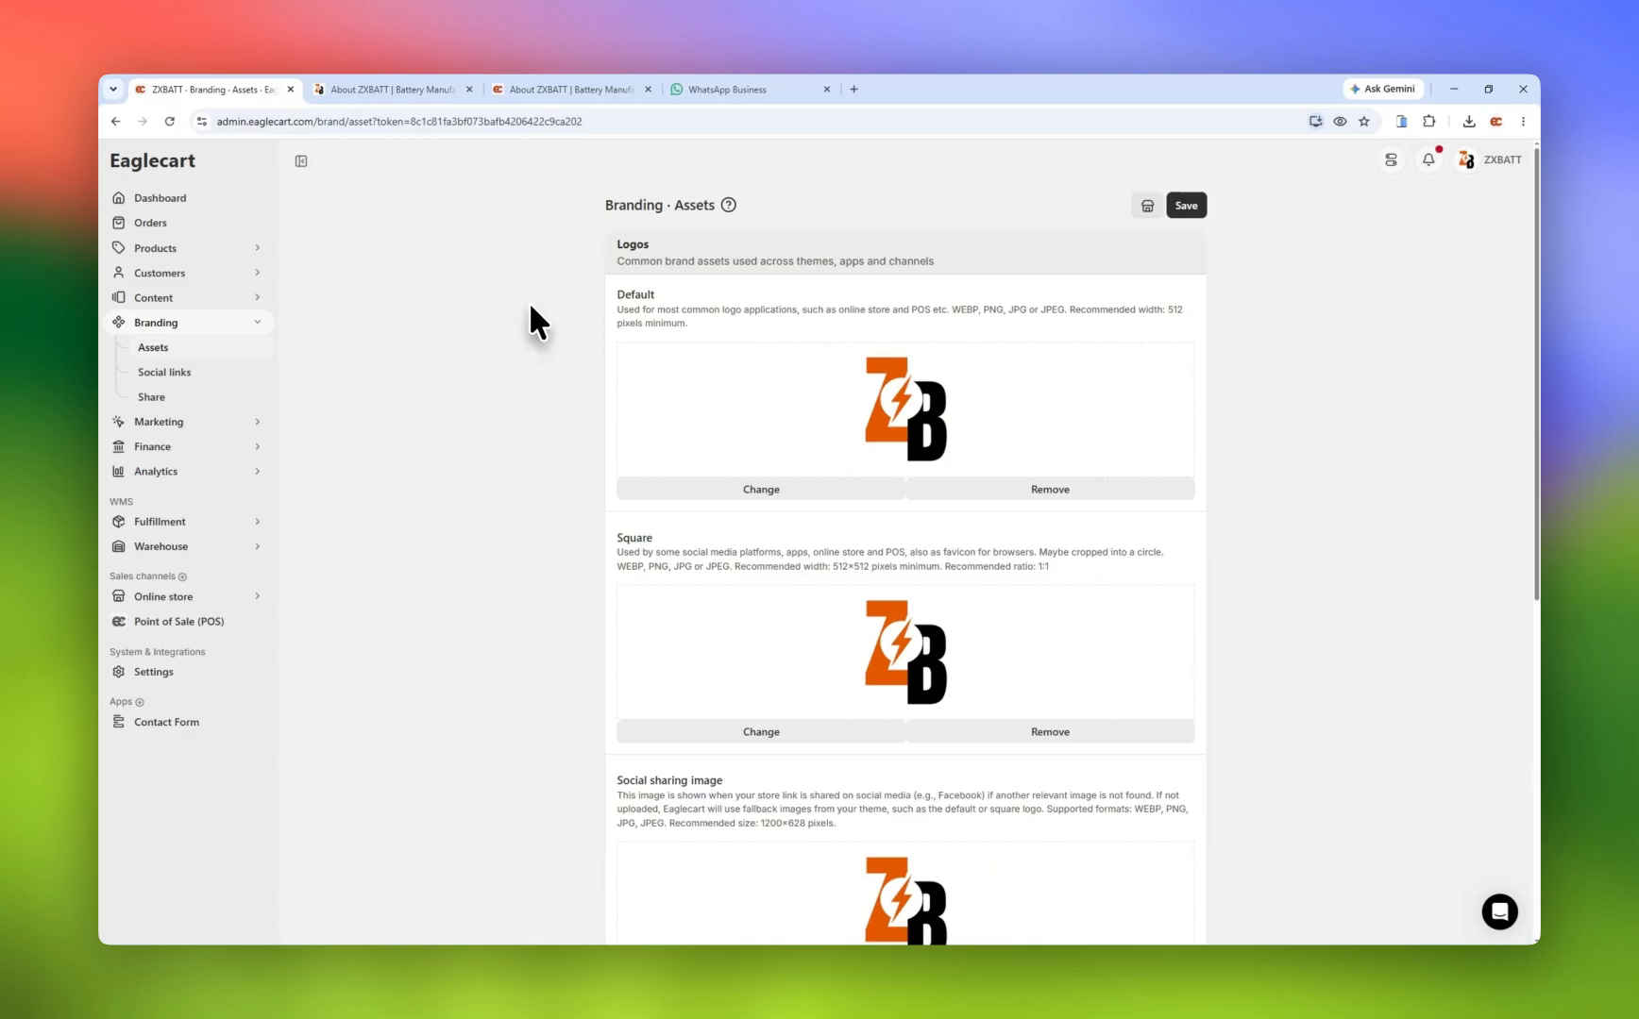
click(207, 326)
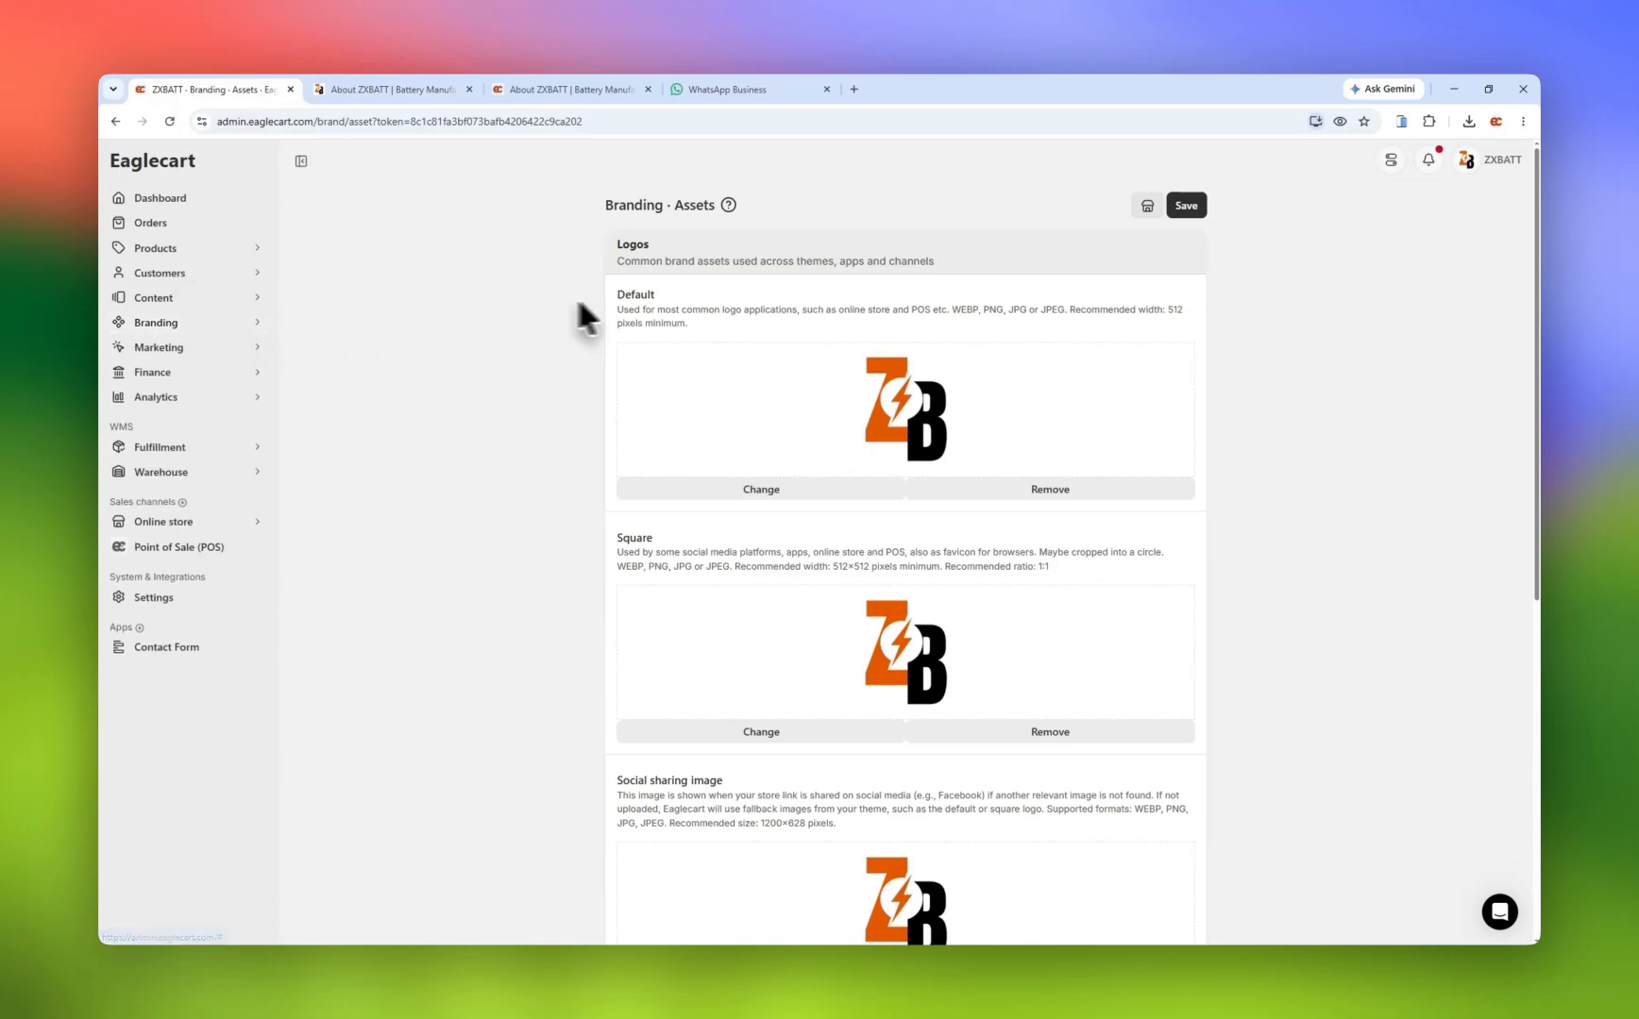